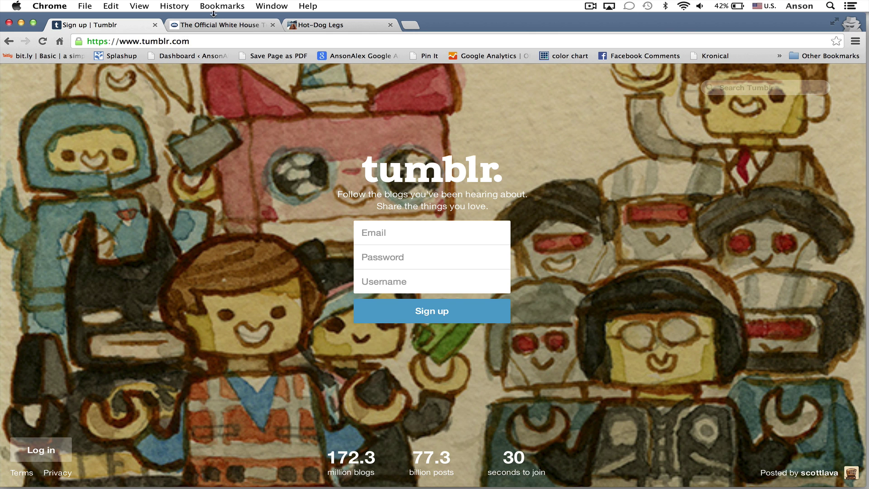
Scroll through the posts on the Official White House Tumblr blog
left_click(213, 24)
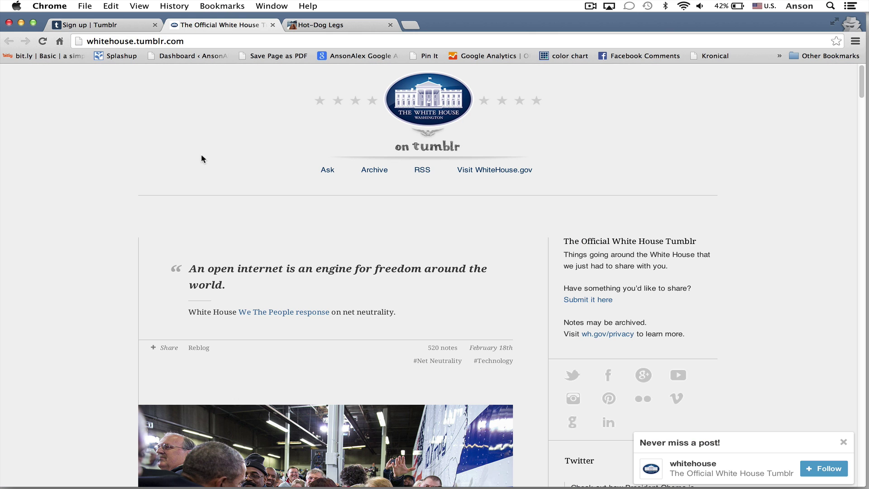
scroll(201, 153, "down", 10)
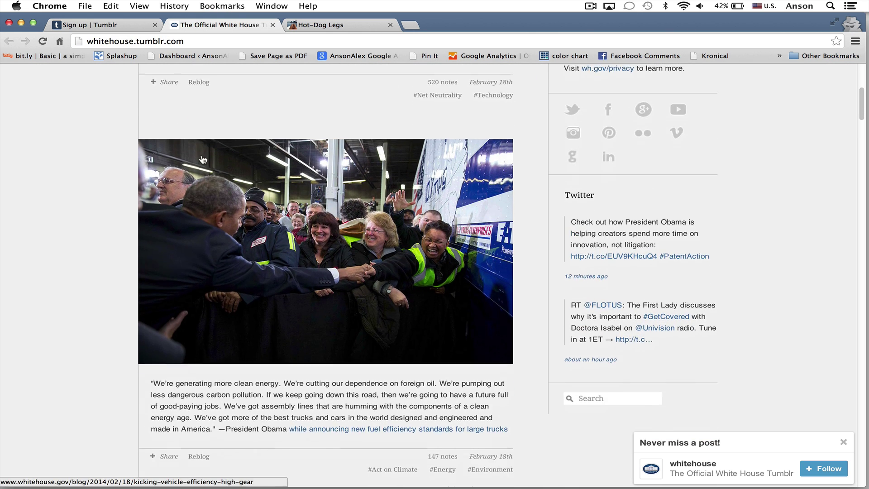
scroll(203, 159, "down", 20)
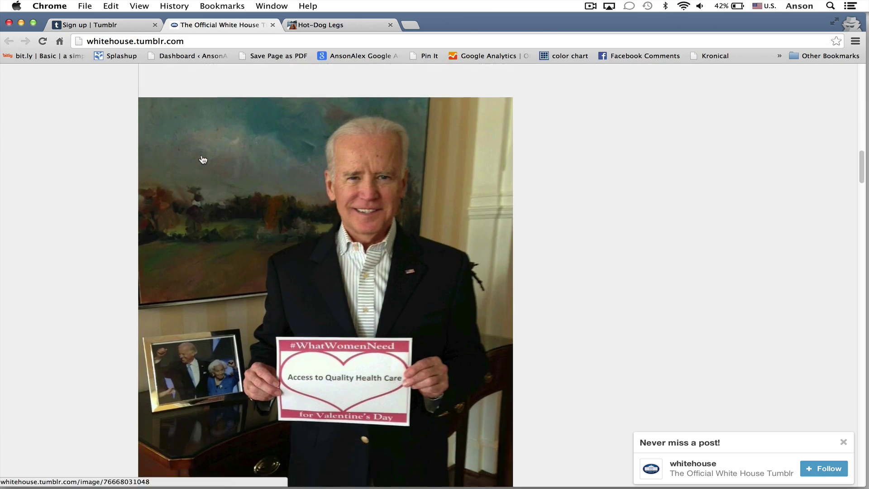
scroll(202, 160, "down", 20)
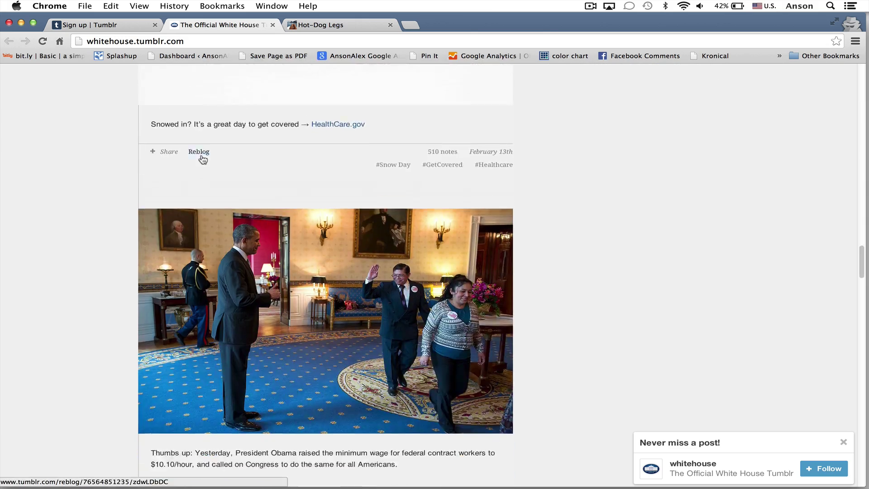
scroll(203, 160, "down", 15)
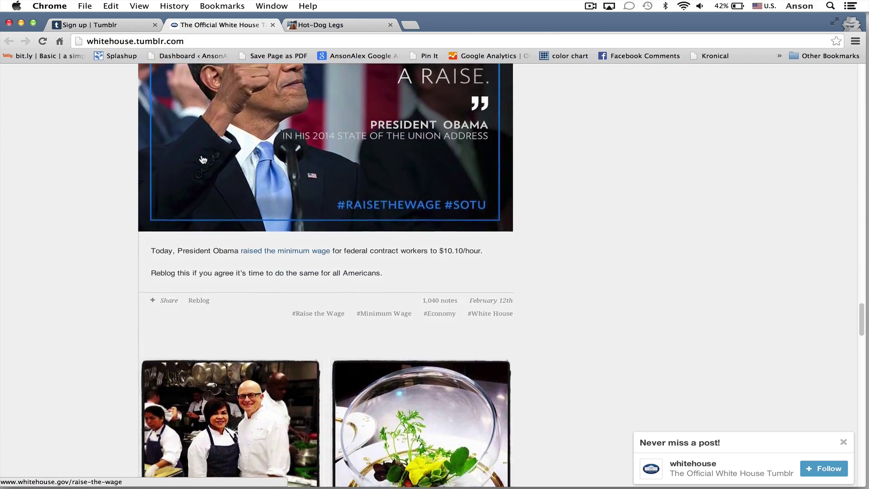
scroll(203, 160, "up", 20)
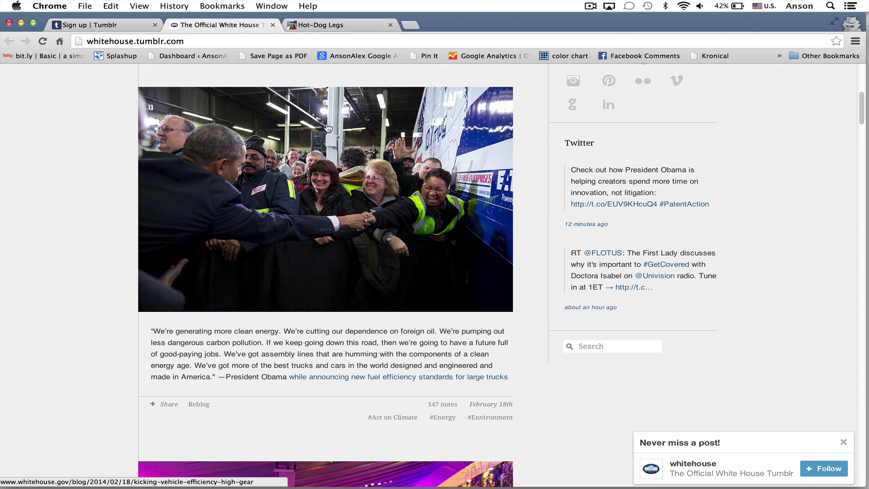
Browse the Hot-Dog Legs blog's posts, then go back to the White House blog
left_click(338, 28)
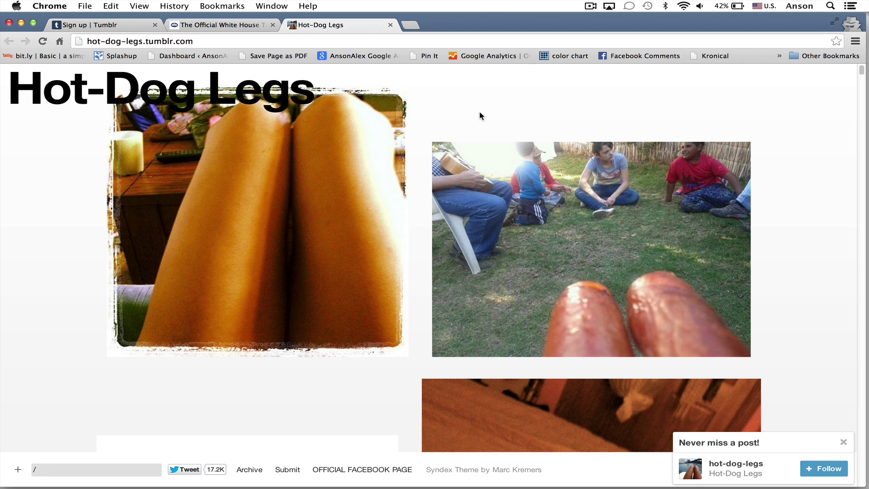
scroll(480, 116, "down", 4)
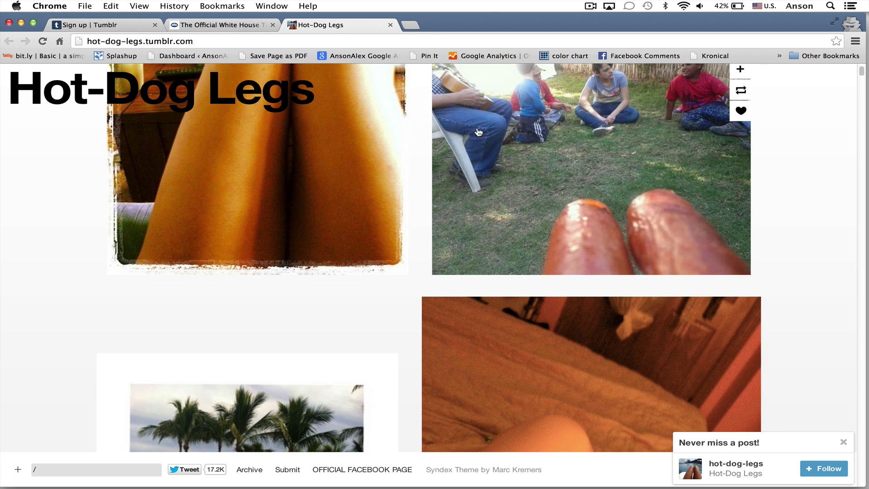
scroll(627, 225, "down", 15)
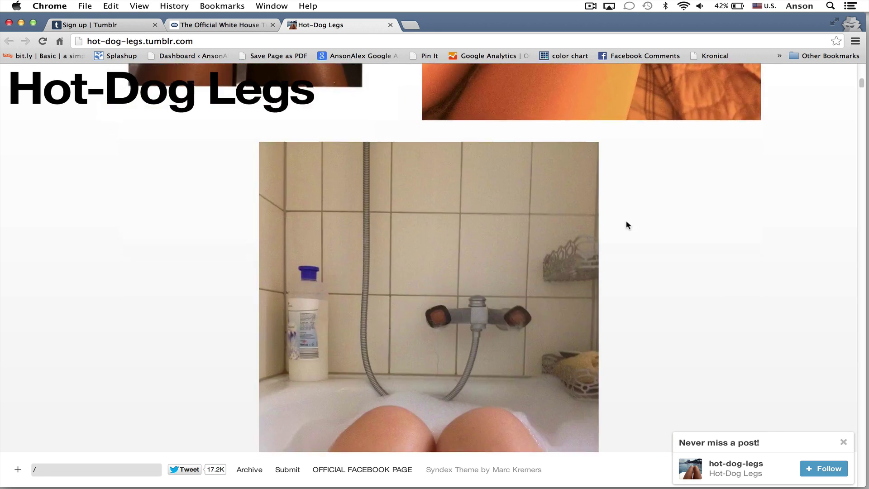
scroll(628, 226, "up", 15)
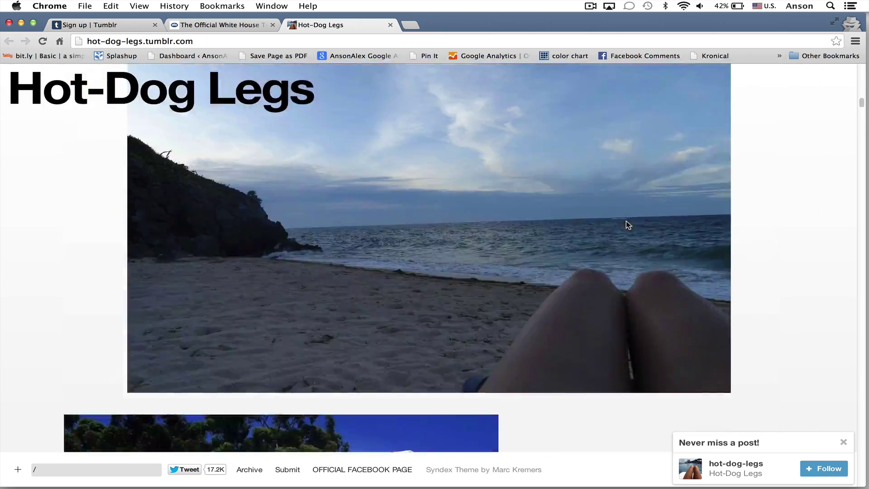
scroll(628, 230, "up", 2)
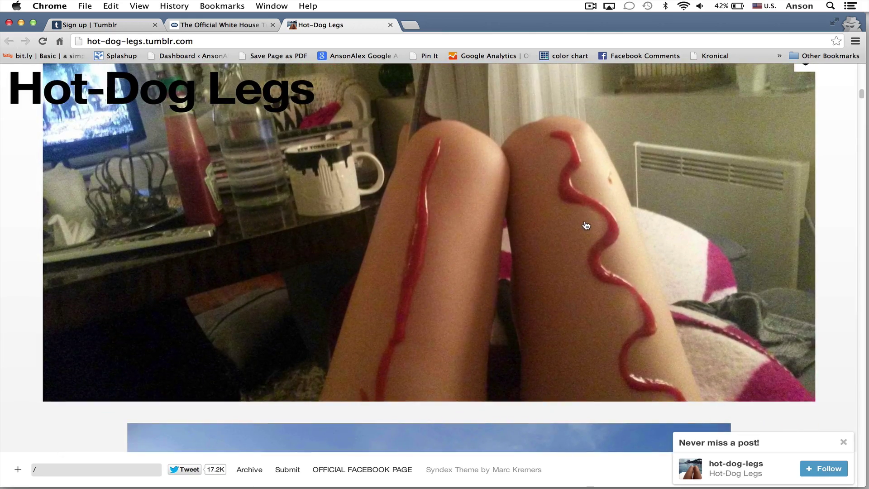
scroll(586, 226, "down", 10)
scroll(586, 226, "down", 10)
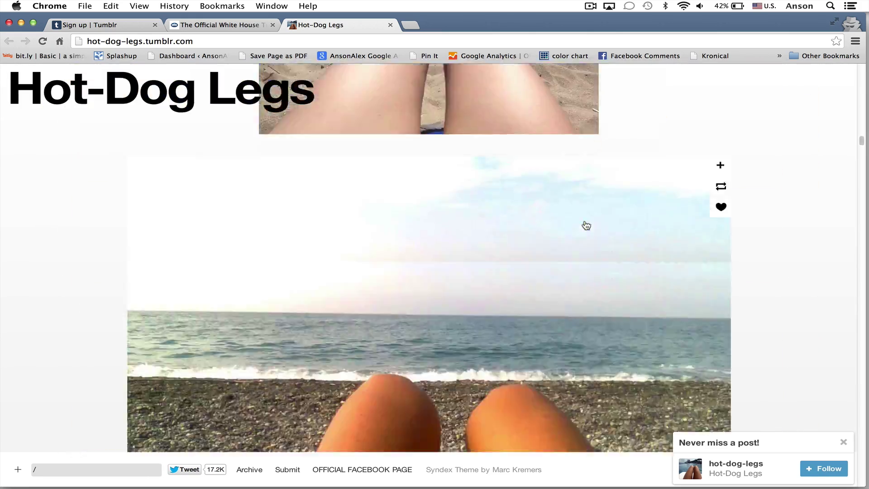
scroll(587, 226, "down", 12)
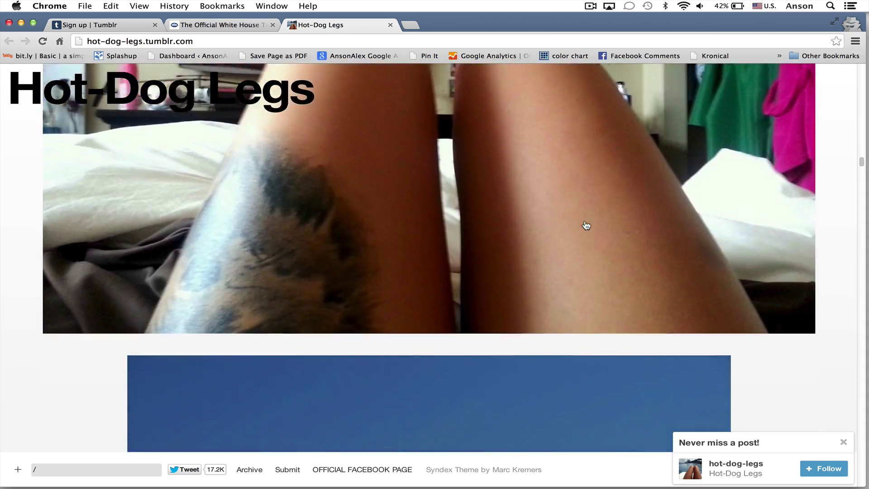
scroll(585, 226, "down", 12)
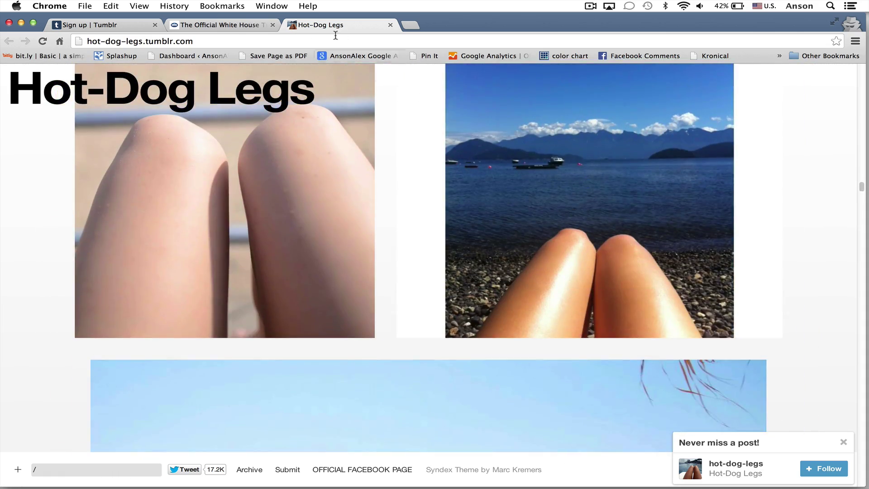
left_click(237, 28)
scroll(397, 309, "up", 15)
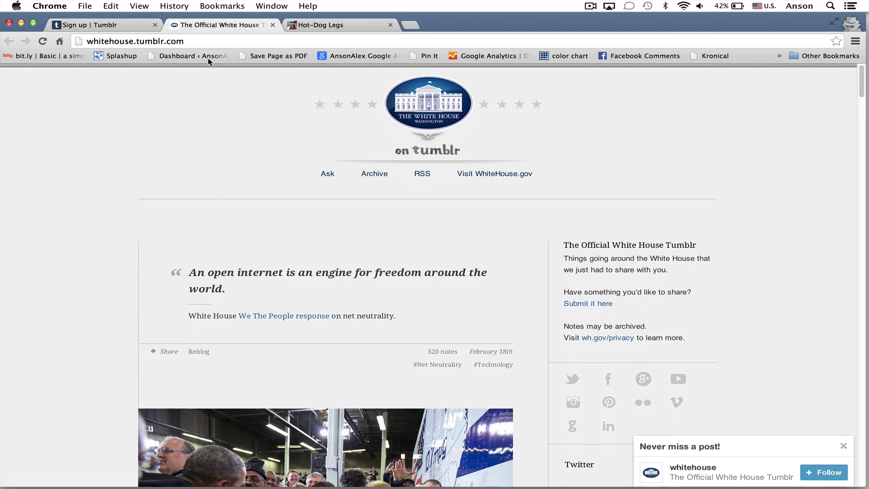
Log in from the Tumblr sign-up tab and scroll the dashboard feed of followed blogs
left_click(109, 25)
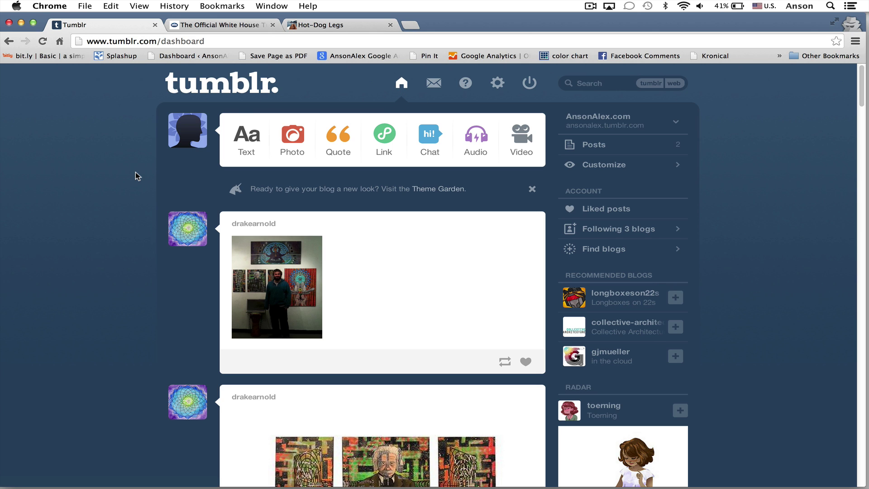
scroll(134, 172, "down", 5)
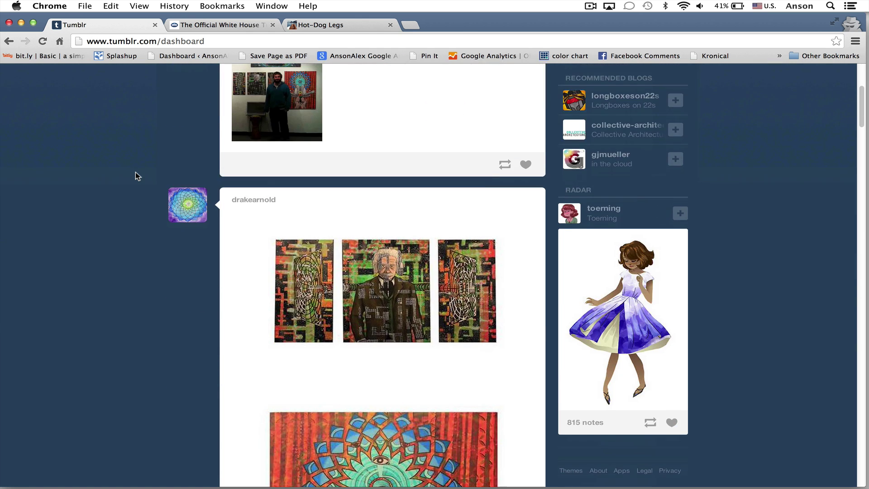
scroll(135, 172, "up", 5)
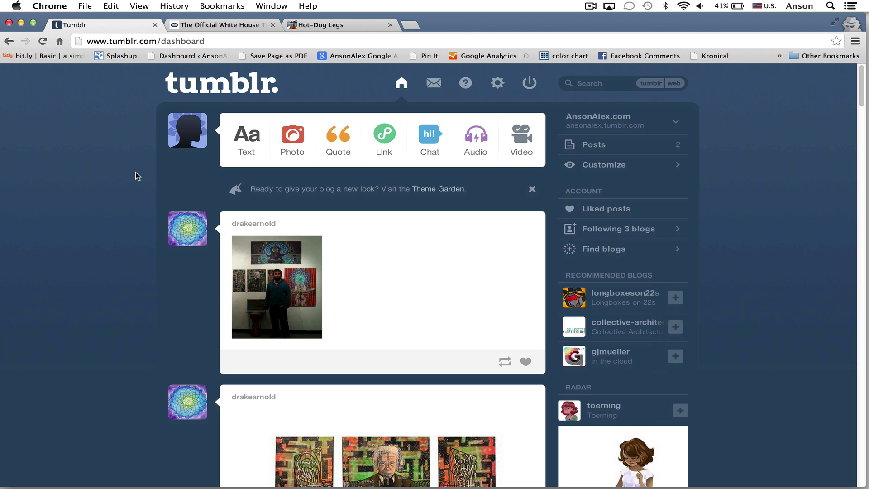
scroll(135, 174, "down", 5)
scroll(135, 174, "up", 5)
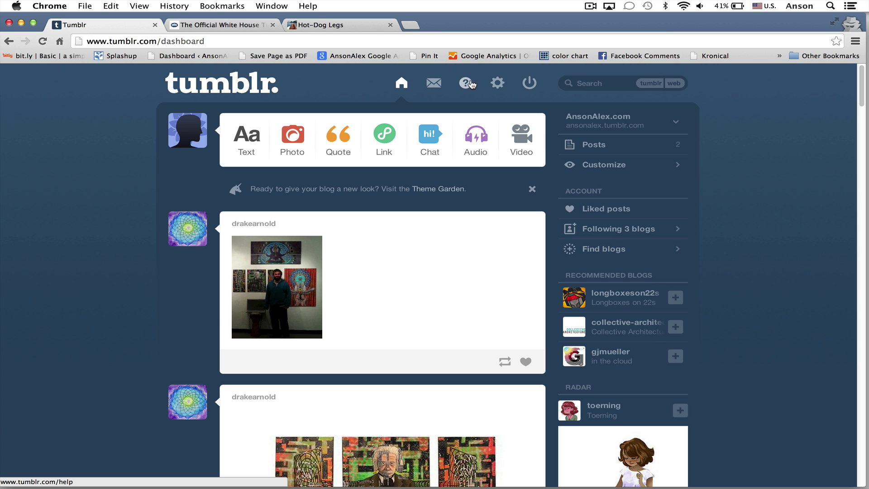
left_click(500, 87)
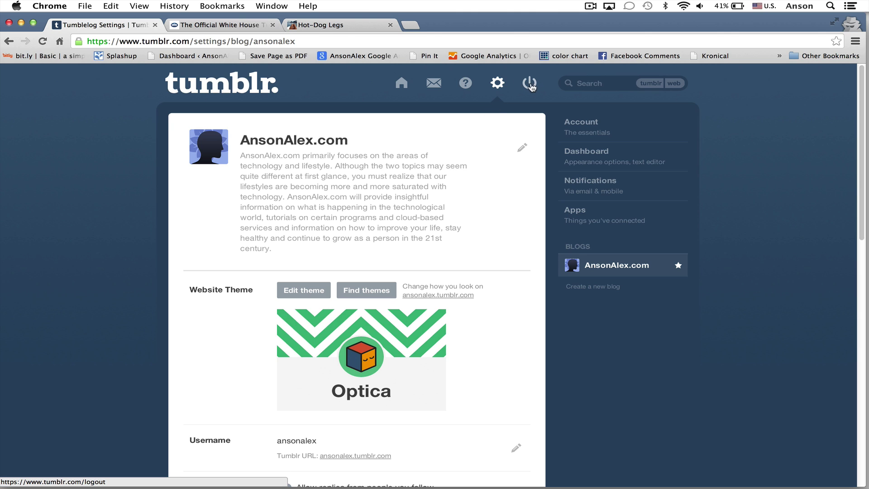
left_click(401, 86)
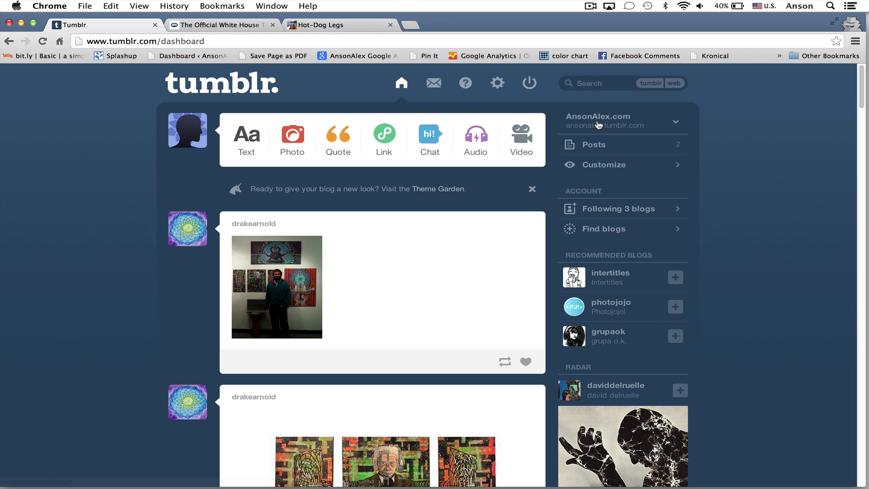
Open the ansonalex blog's post list and its public blog in a new tab
left_click(594, 130)
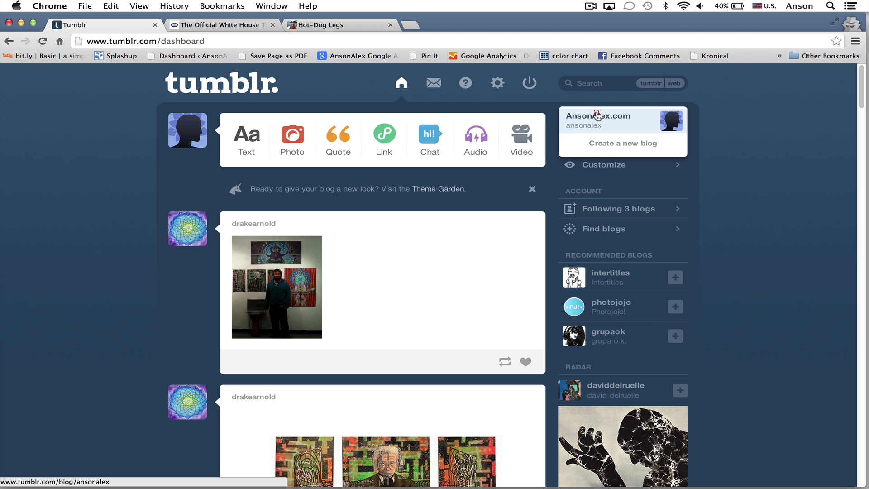
left_click(598, 116)
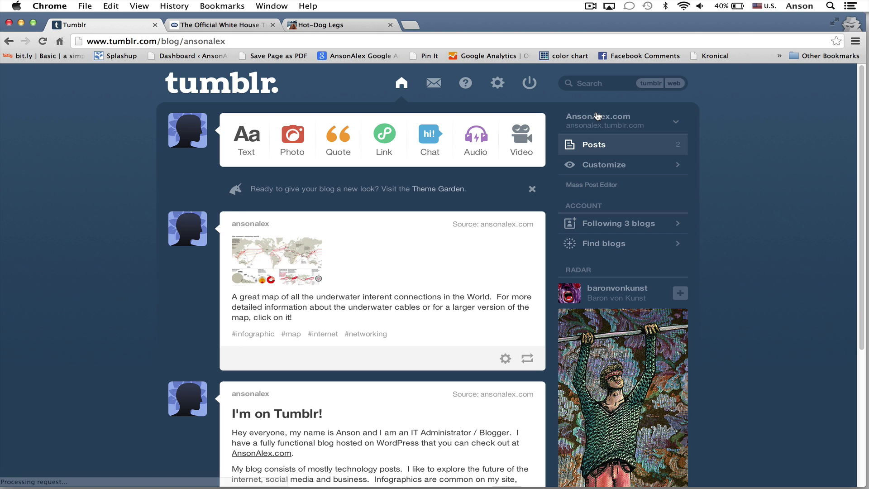
left_click(595, 126)
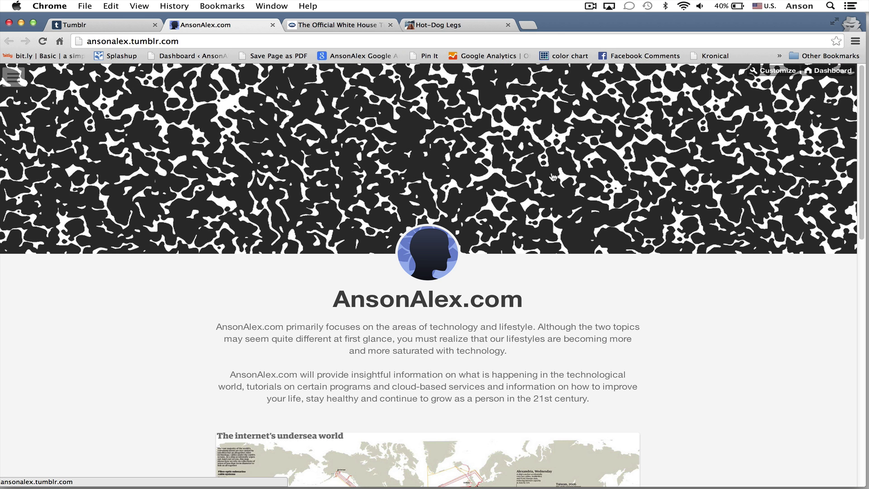
Scroll the public ansonalex.tumblr.com blog, then return to the Tumblr dashboard tab
scroll(553, 176, "down", 5)
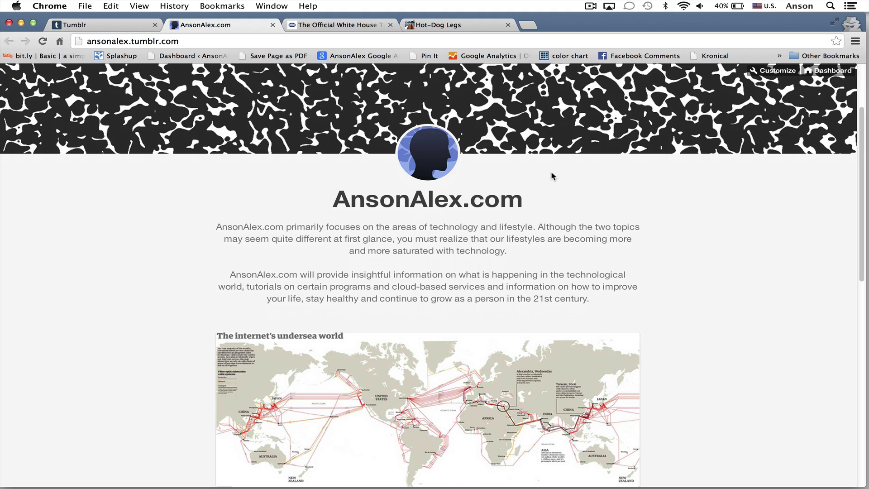
scroll(552, 176, "down", 3)
scroll(552, 176, "down", 15)
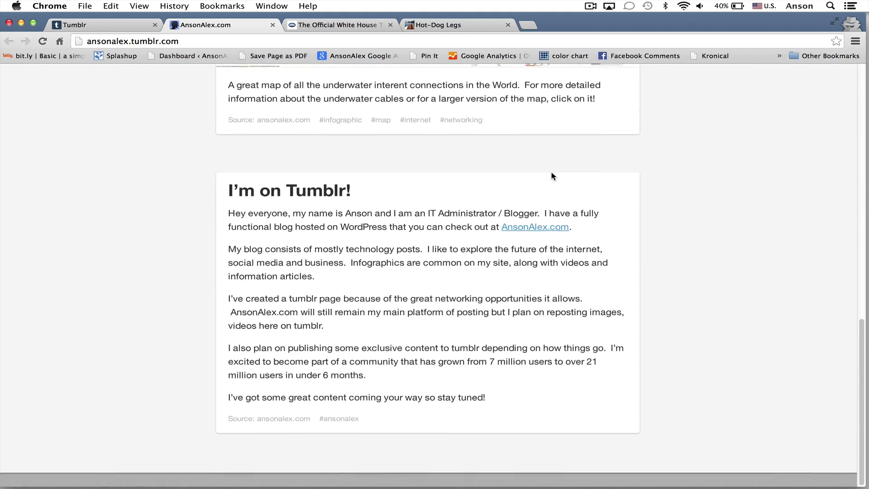
scroll(551, 176, "up", 20)
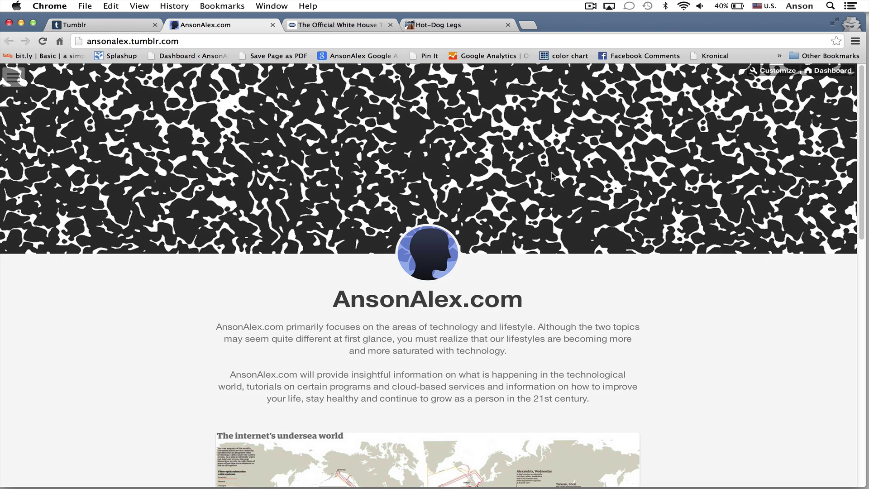
scroll(319, 145, "down", 20)
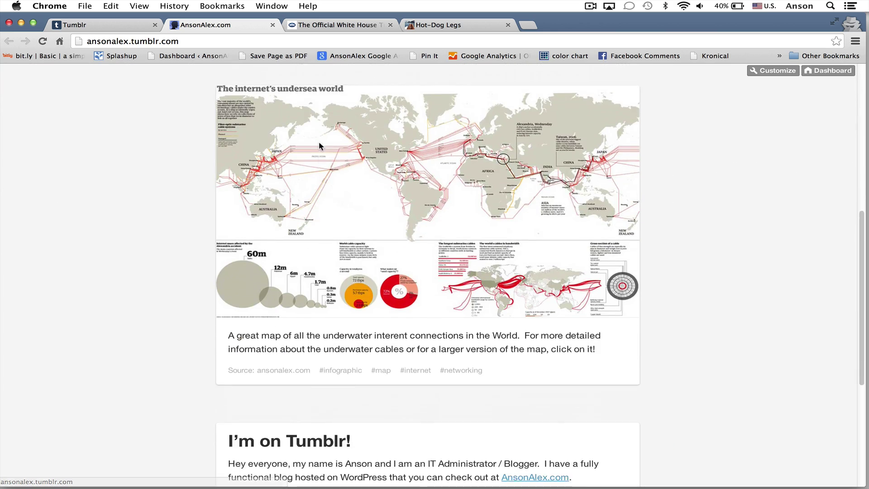
scroll(318, 146, "up", 20)
left_click(132, 24)
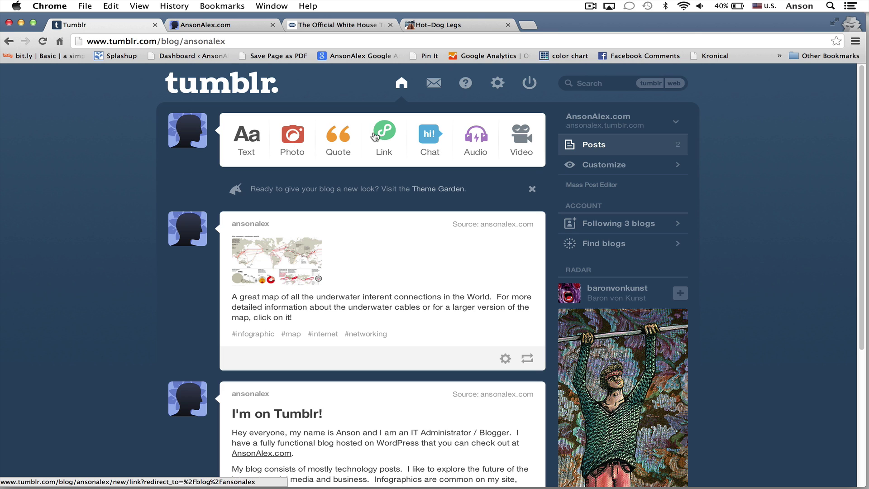
Post the quote "If you can dream it, you can do it." with source Walt Disney
left_click(342, 143)
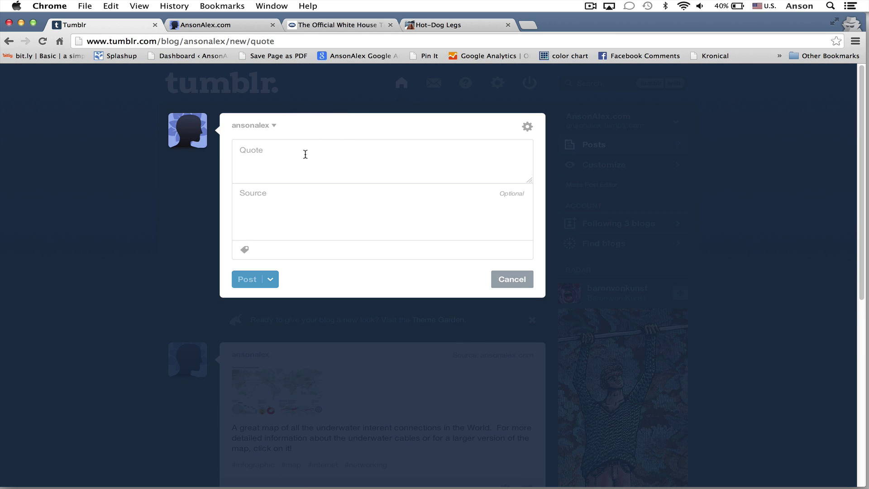
left_click(299, 163)
type("If you can dream it, you can do it.")
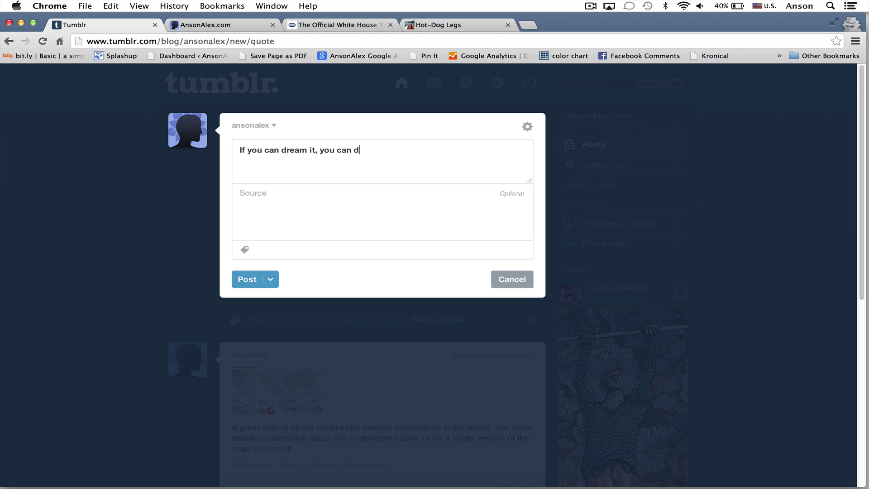
left_click(302, 211)
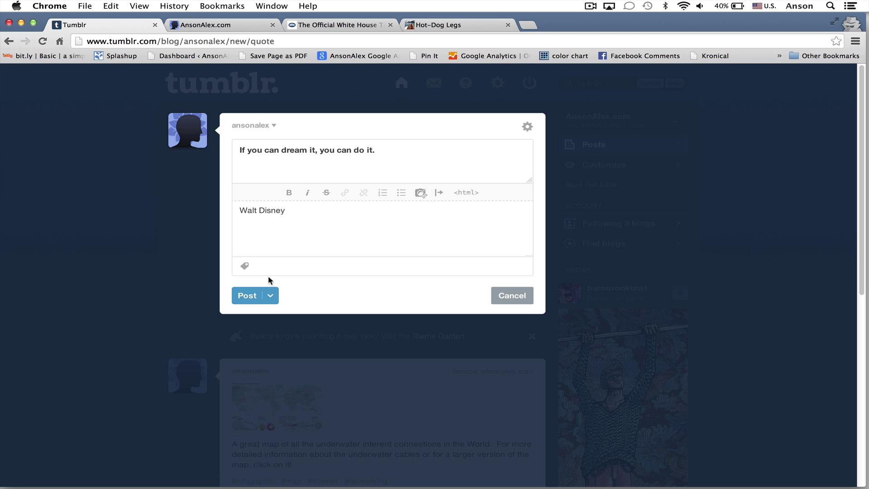
left_click(247, 296)
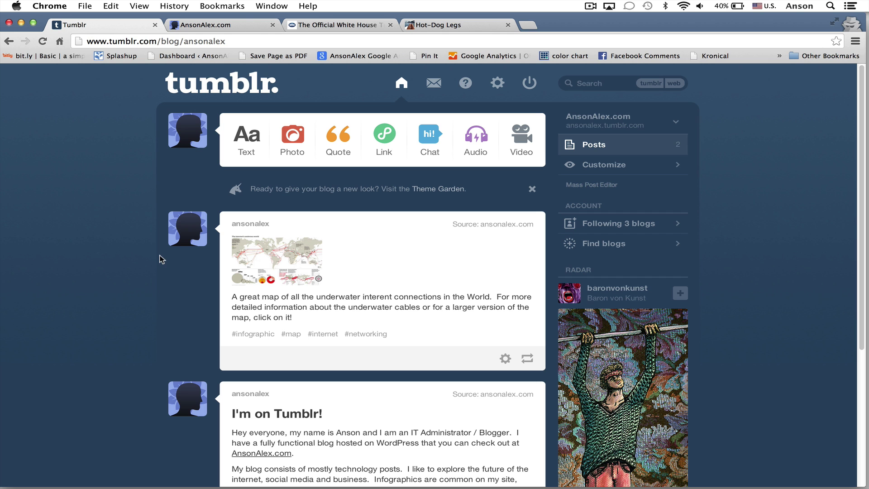
scroll(202, 314, "down", 3)
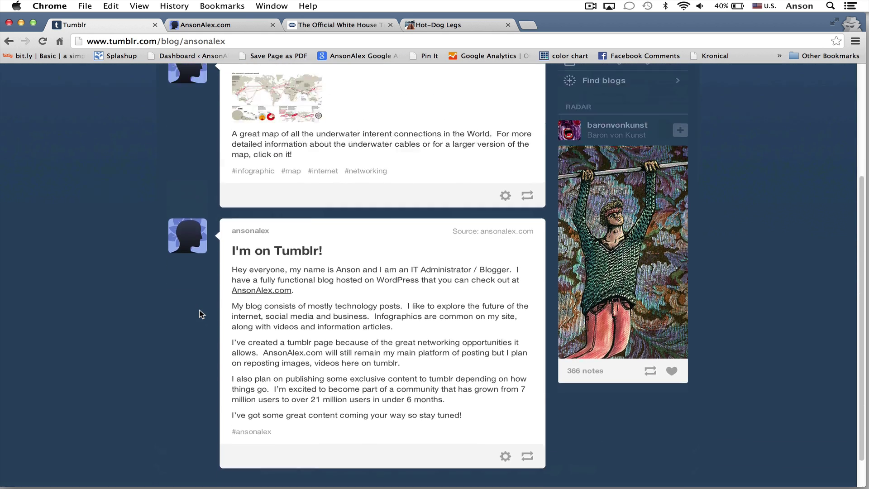
scroll(212, 319, "up", 3)
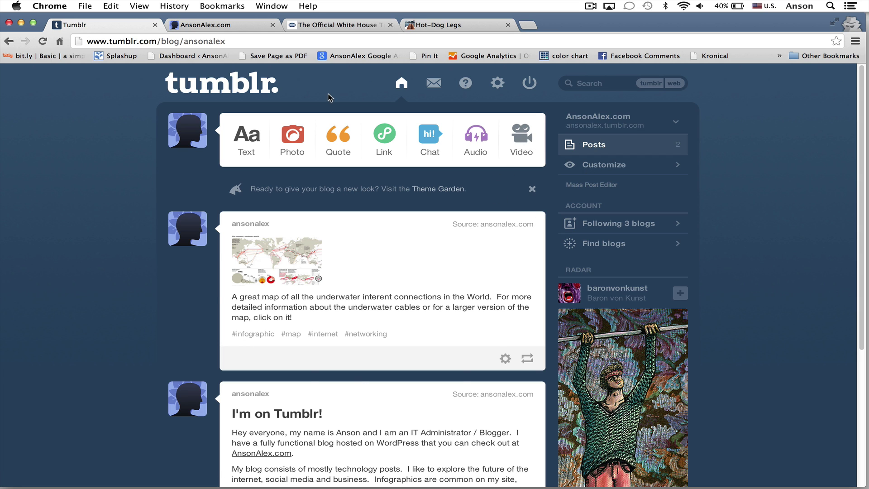
Reload the live AnsonAlex.com blog to check the new Walt Disney quote post
left_click(239, 28)
left_click(43, 41)
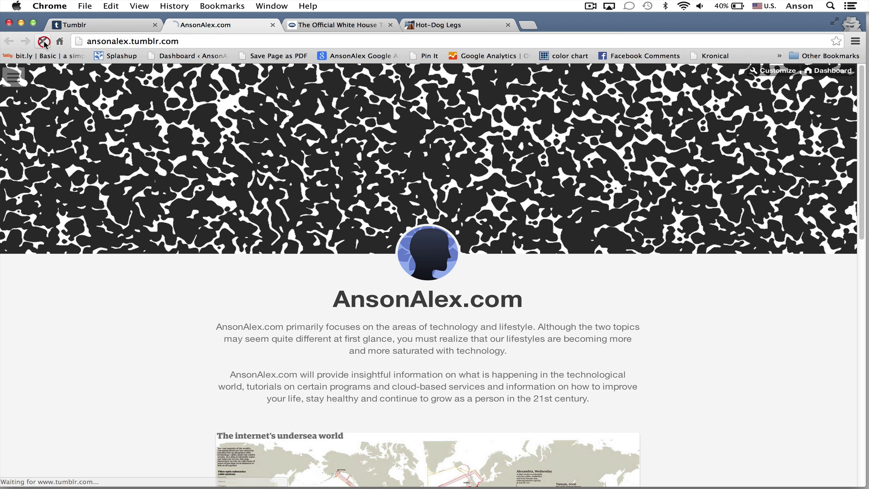
scroll(205, 278, "down", 5)
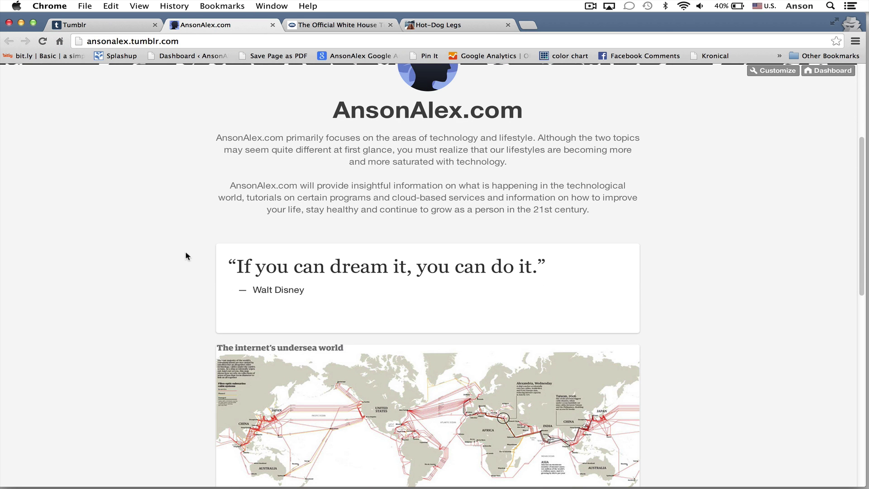
mouse_move(349, 275)
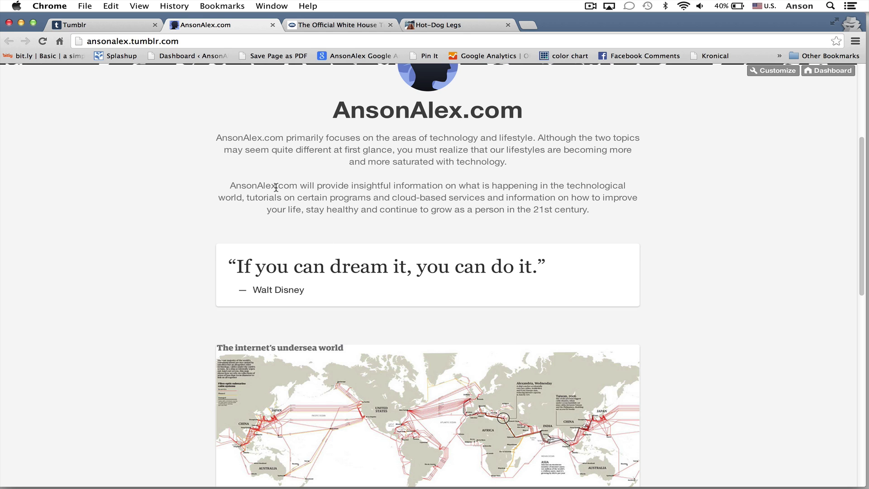
mouse_move(300, 287)
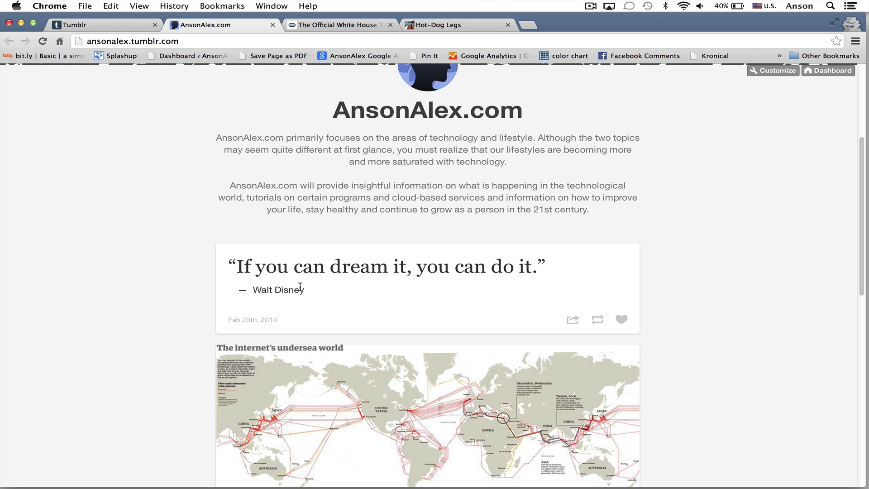
Refresh the Tumblr dashboard so the Walt Disney quote tops the feed, post count 3
left_click(129, 27)
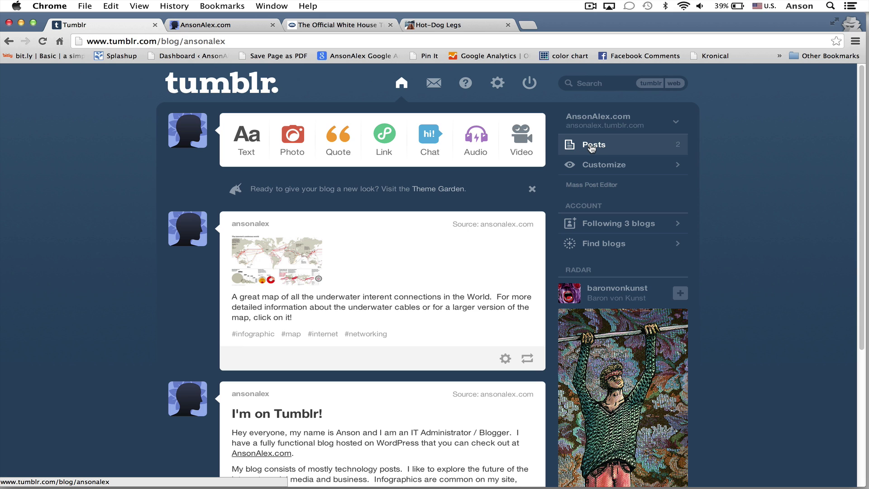
left_click(403, 86)
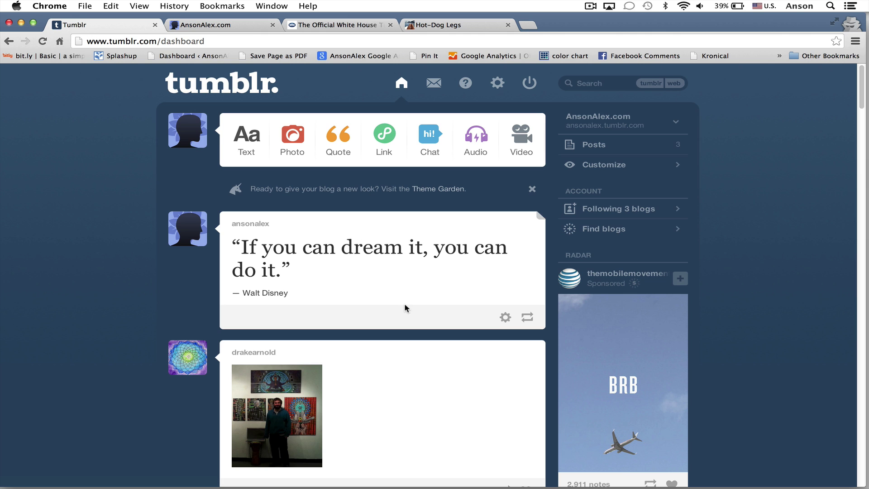
scroll(405, 308, "down", 3)
scroll(404, 308, "down", 4)
scroll(403, 306, "up", 5)
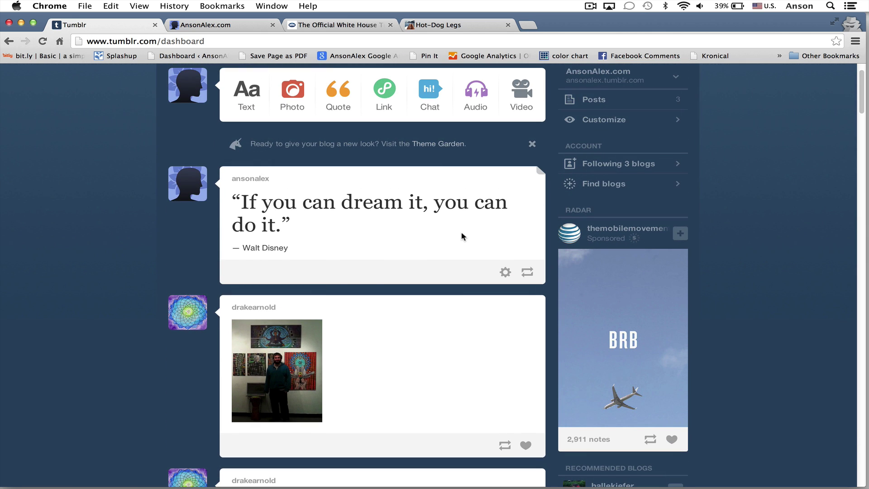
scroll(550, 148, "up", 2)
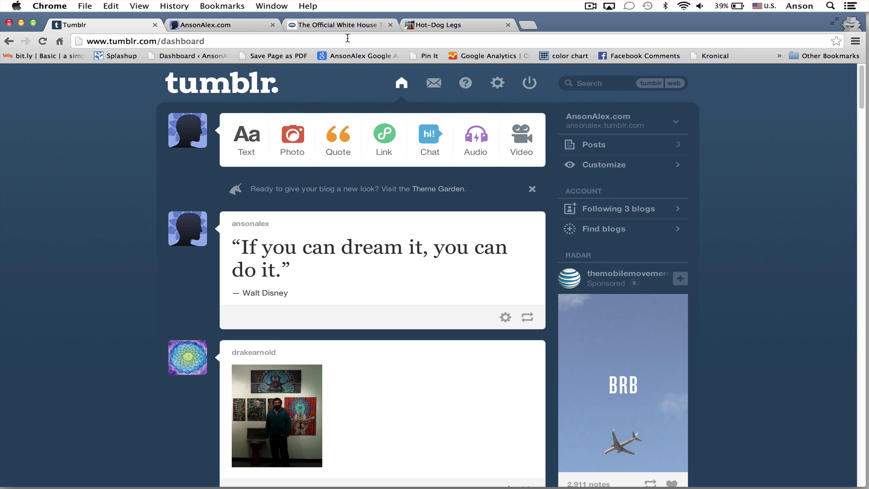
left_click(250, 28)
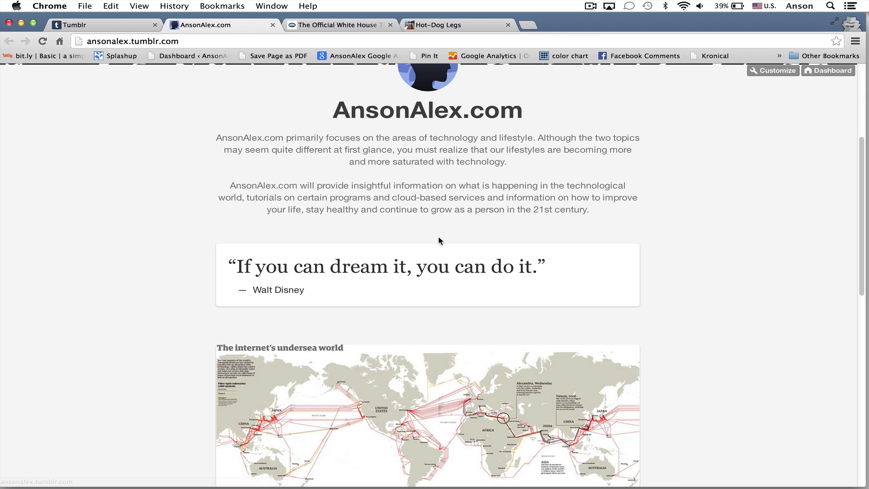
scroll(438, 238, "up", 5)
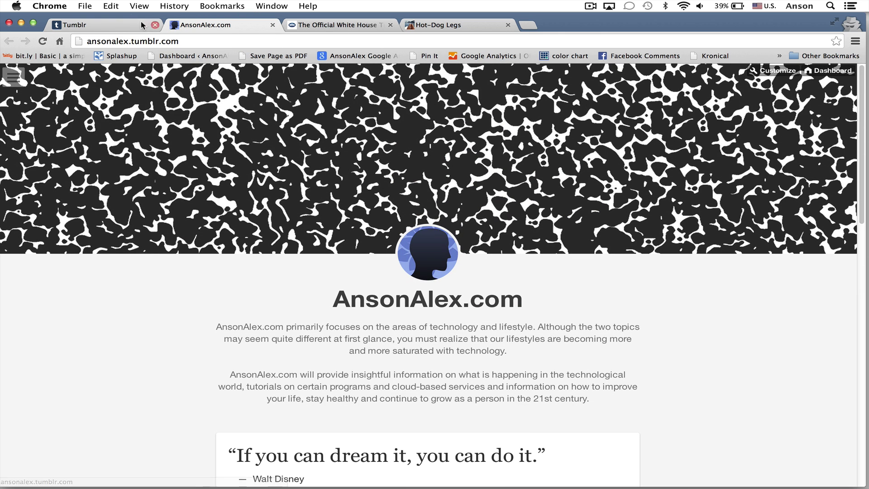
left_click(119, 26)
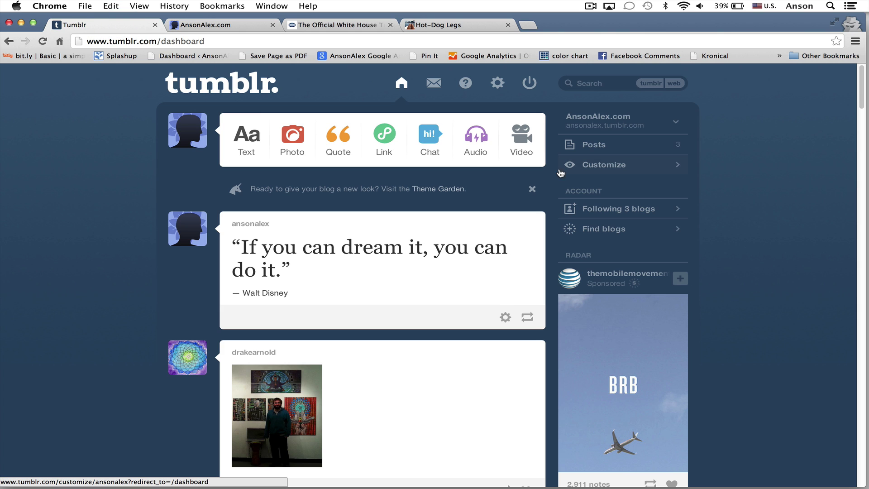
Open the Customize page for AnsonAlex.com showing the Optica theme settings
left_click(600, 169)
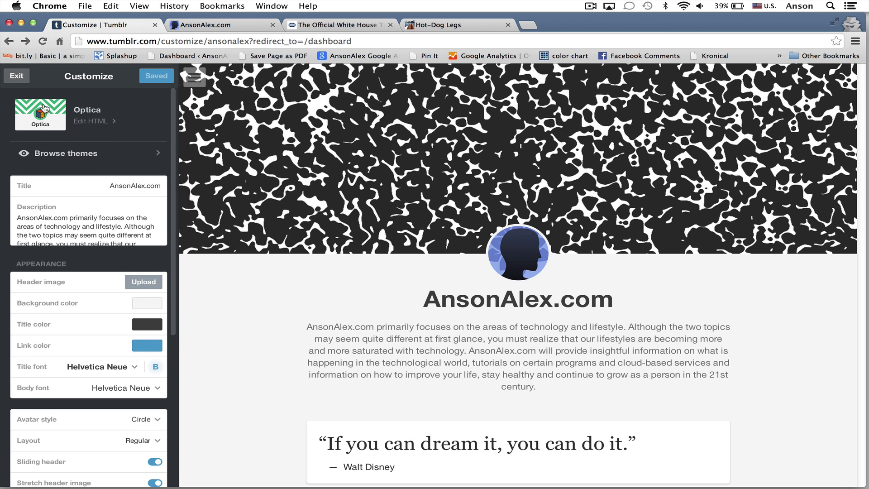
Switch the blog's theme from Optica to petervidani's Default theme
left_click(89, 155)
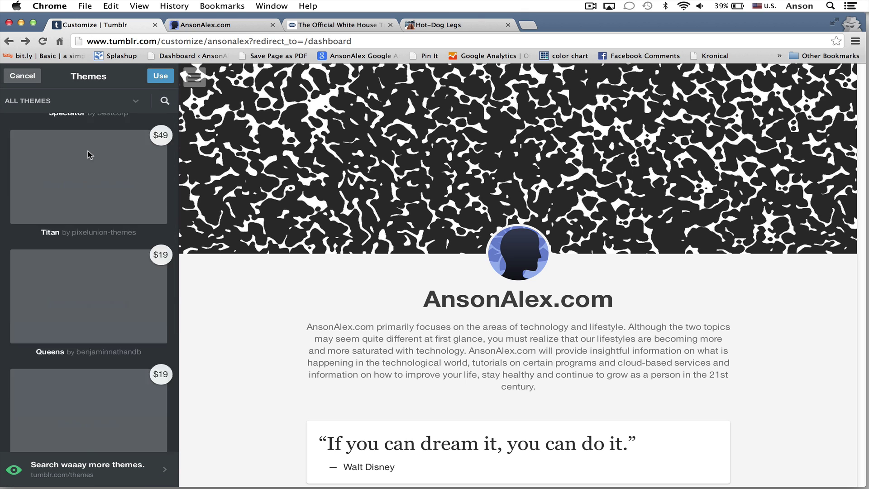
scroll(93, 344, "up", 1)
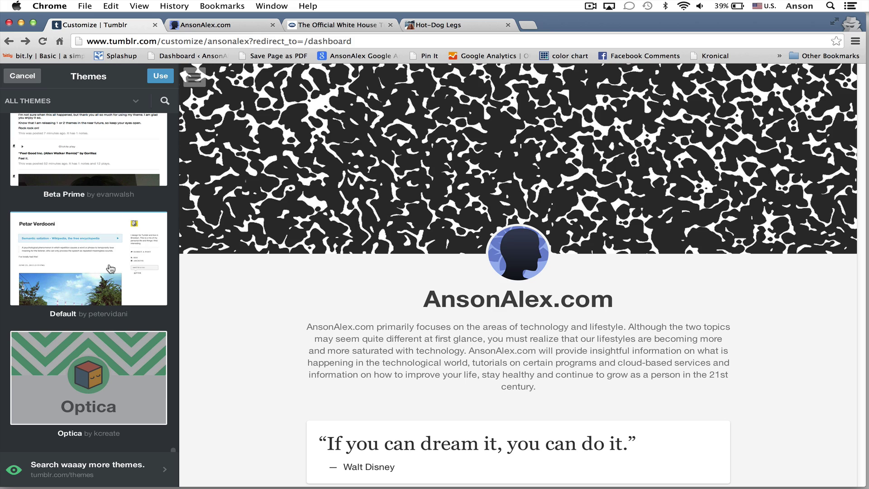
scroll(110, 269, "down", 1)
left_click(110, 269)
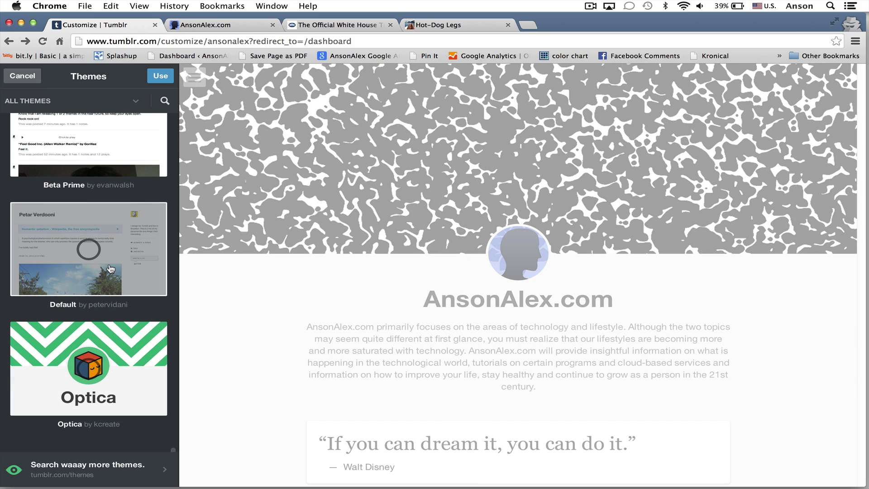
scroll(444, 310, "down", 15)
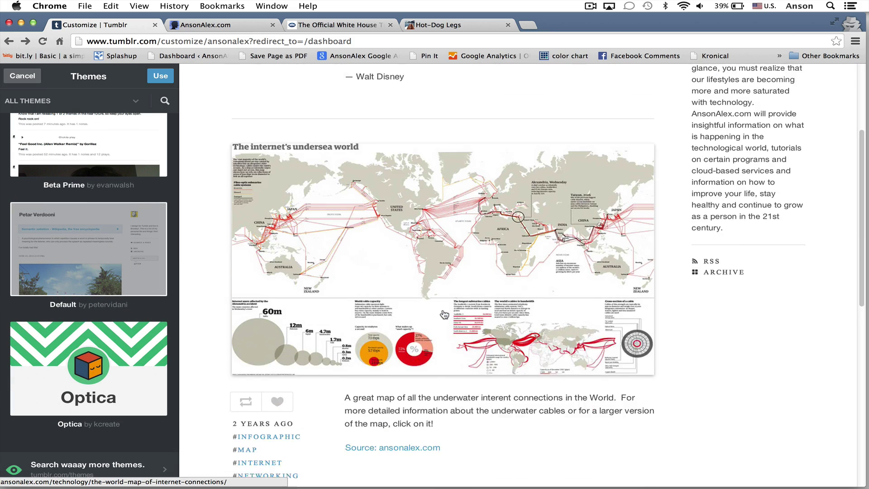
scroll(443, 310, "up", 15)
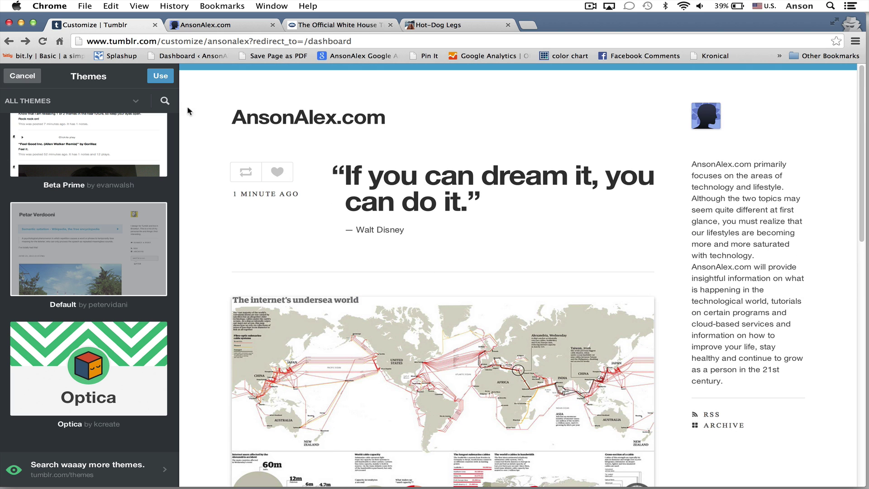
left_click(162, 76)
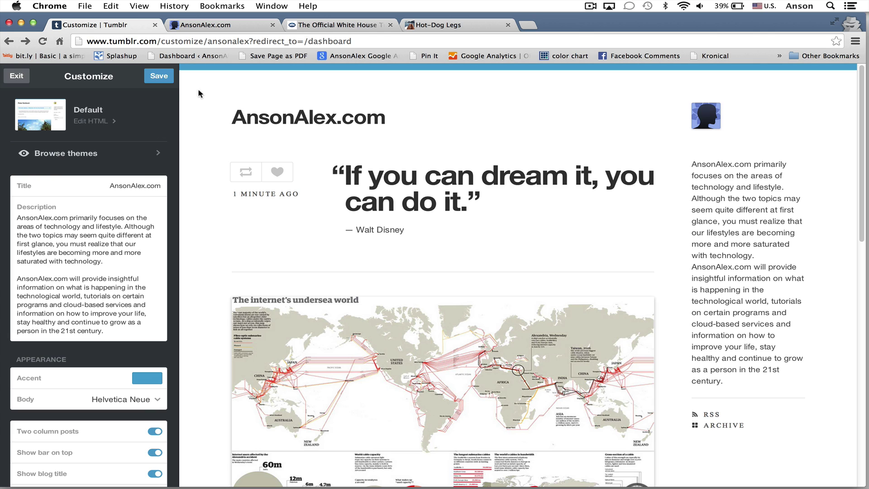
Save the Default theme change and select the AnsonAlex.com blog title text
left_click(159, 76)
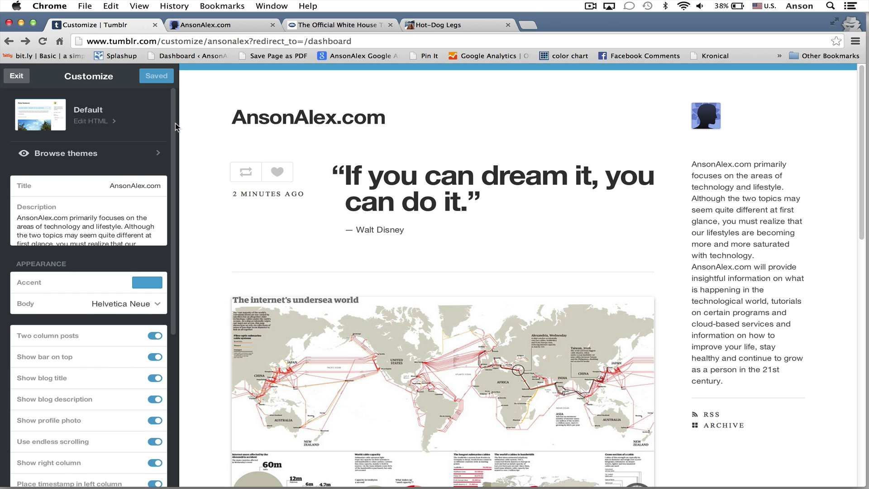
scroll(175, 127, "down", 1)
left_click_drag(112, 176, 162, 179)
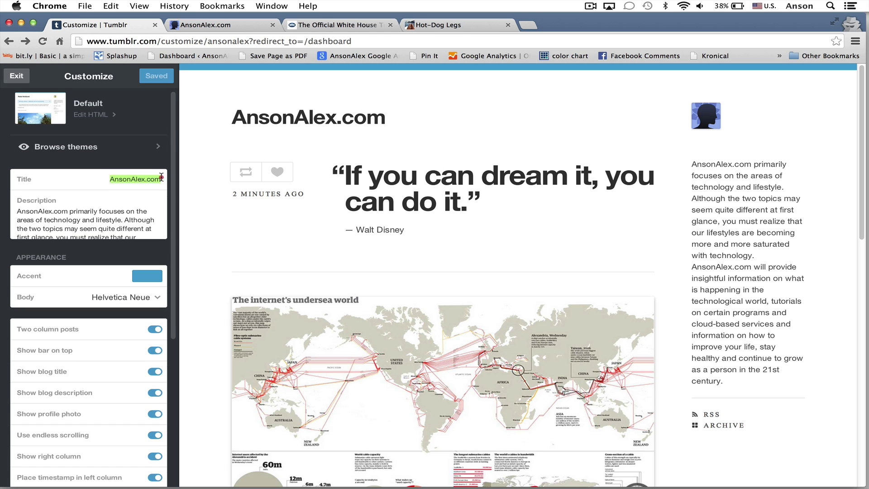
left_click(168, 179)
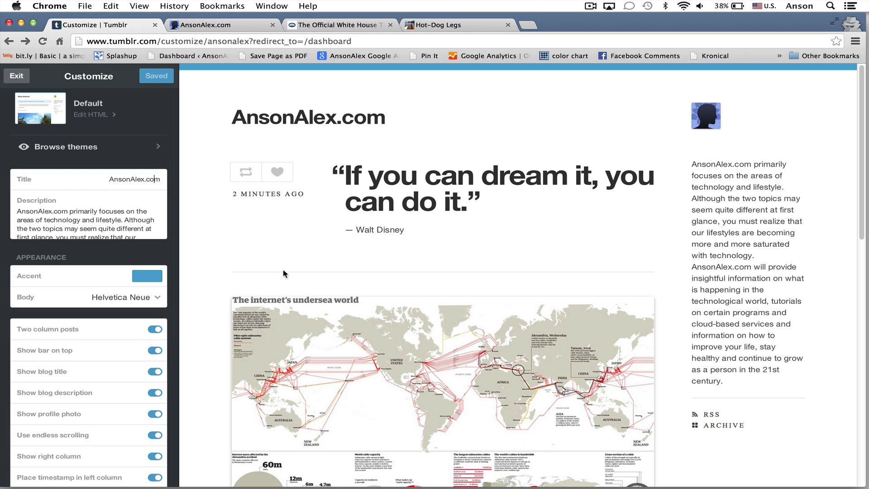
Toggle Two column posts off and back on, then save the customization
scroll(159, 282, "down", 1)
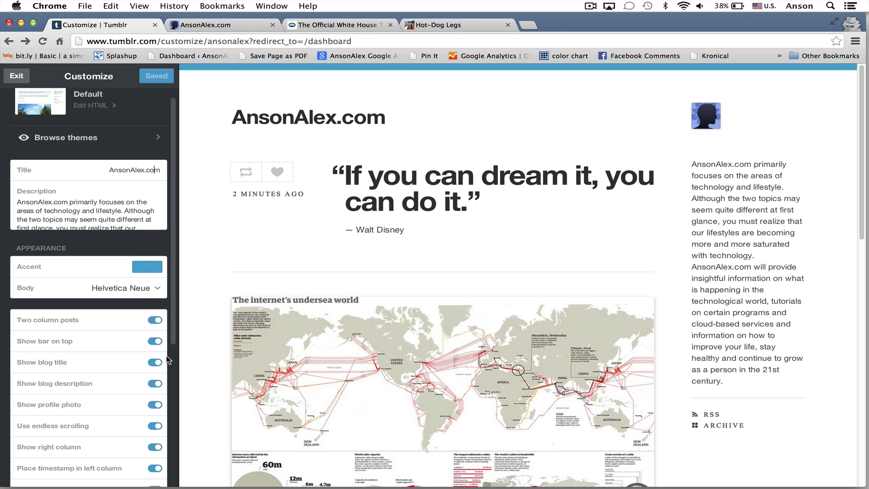
scroll(149, 362, "down", 5)
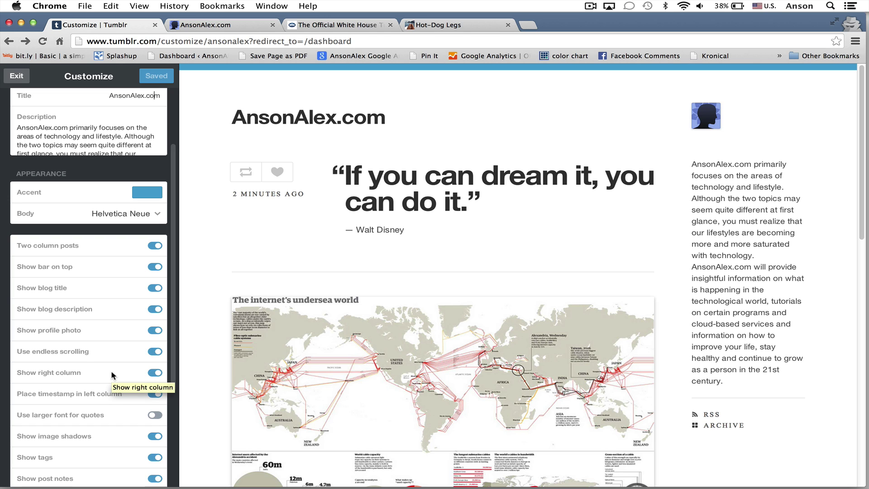
scroll(112, 375, "down", 1)
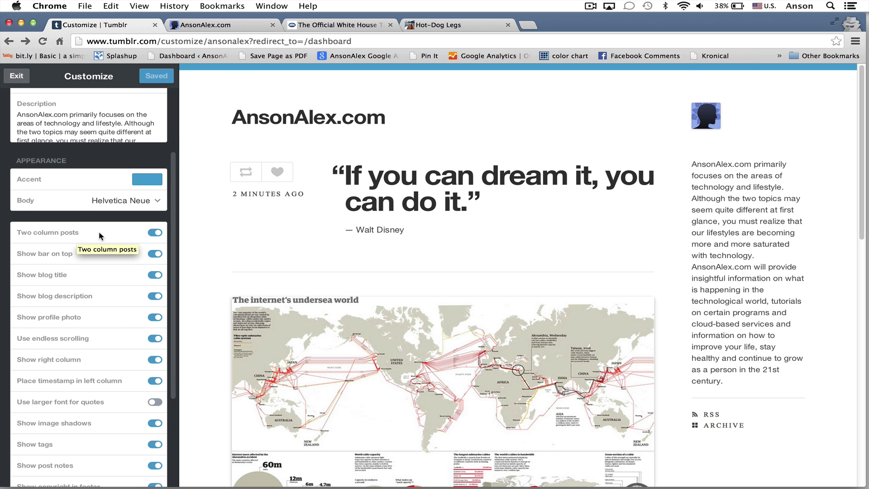
left_click(156, 233)
left_click(156, 233)
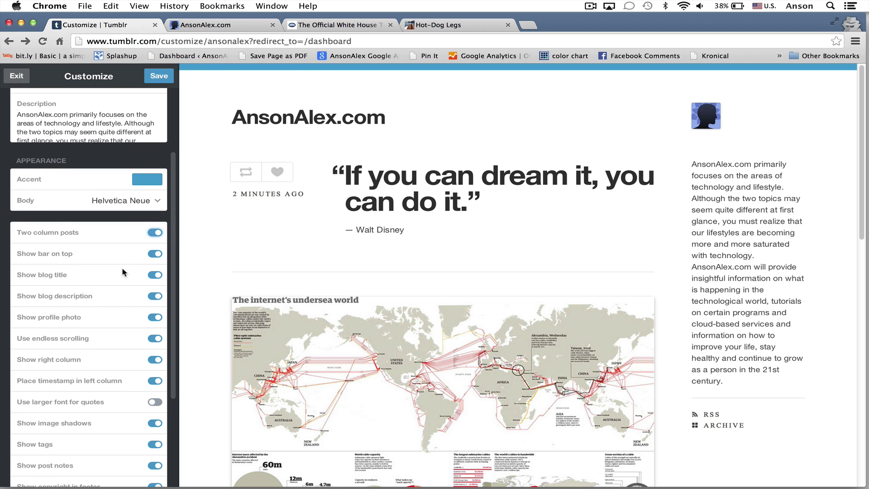
scroll(123, 272, "down", 1)
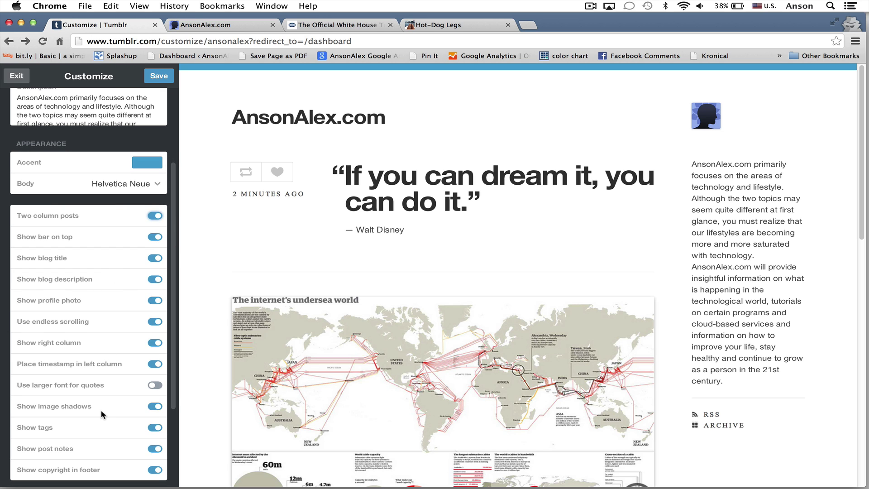
scroll(154, 233, "up", 2)
left_click(156, 76)
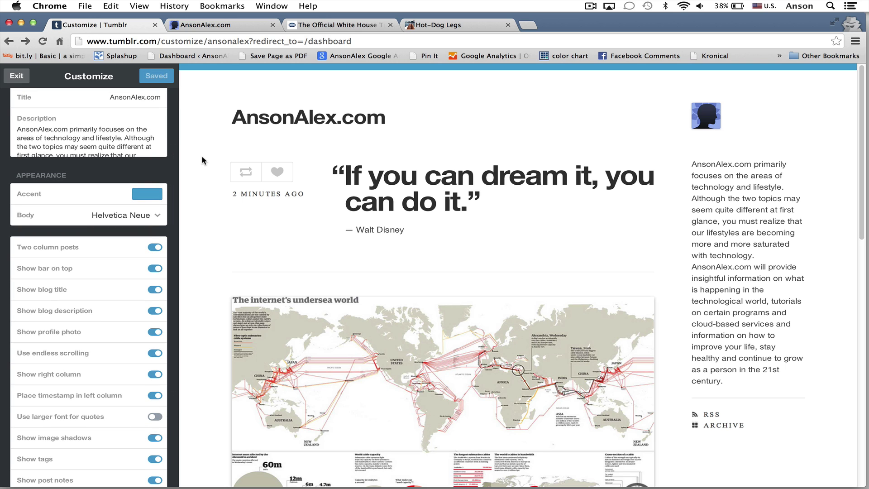
Switch the blog back to the Optica theme with its patterned header and save
scroll(132, 167, "up", 5)
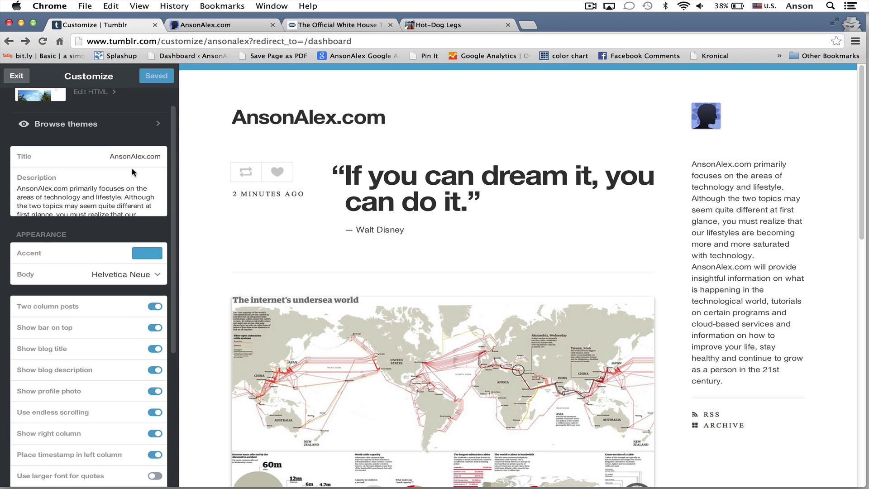
left_click(101, 160)
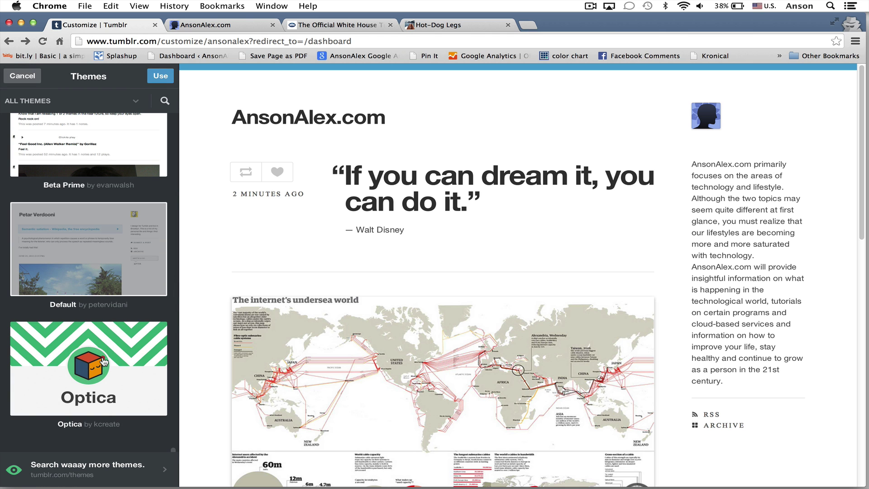
left_click(105, 360)
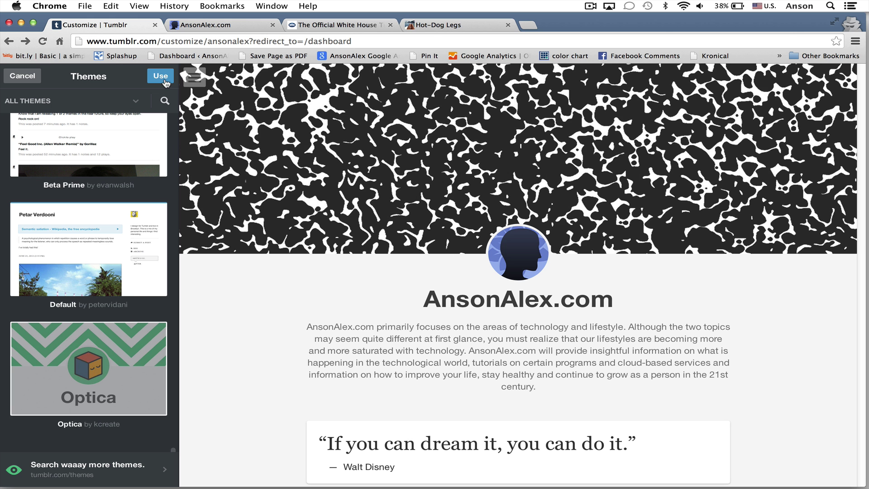
left_click(162, 79)
left_click(157, 81)
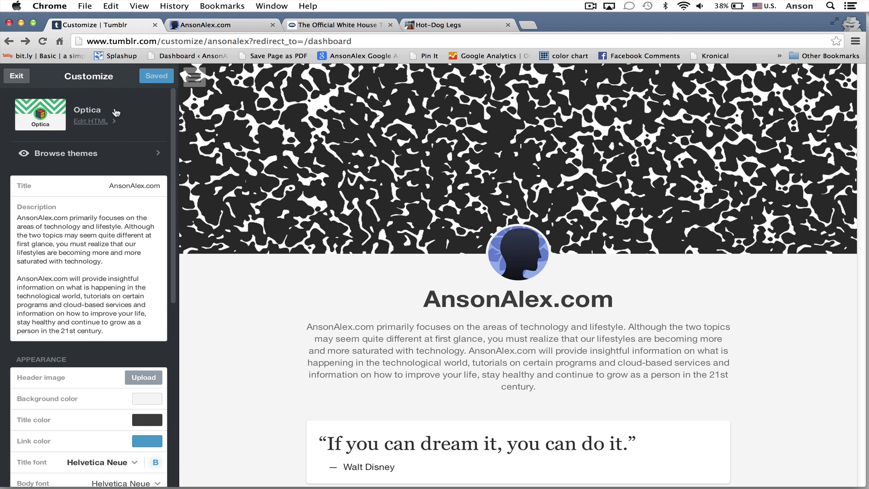
Leave the customizer and search Tumblr for 'technology' to find the Think TechEd blog
left_click(20, 79)
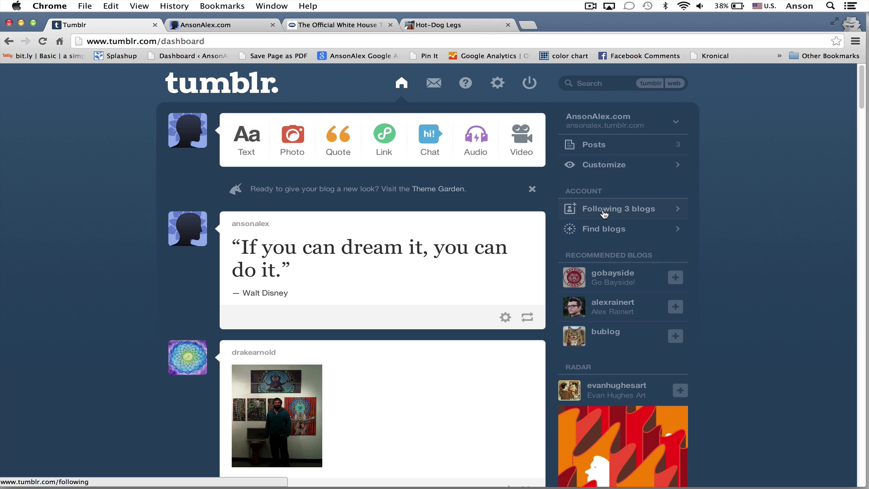
scroll(652, 226, "down", 2)
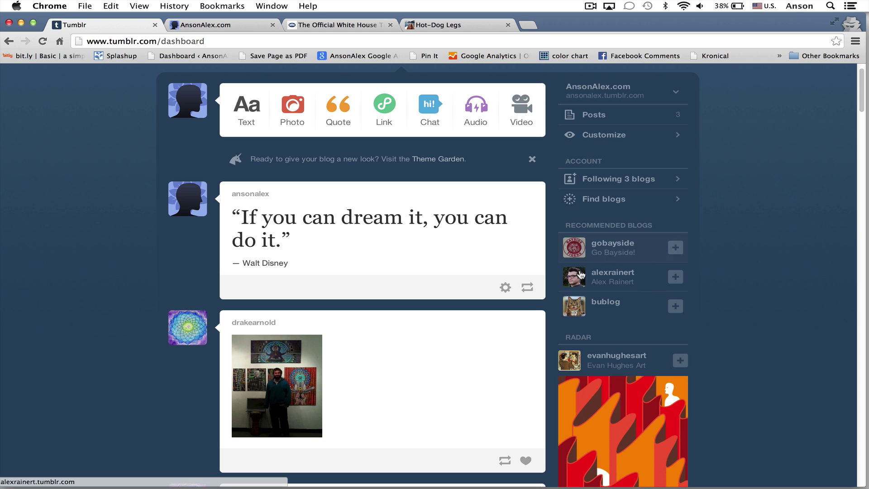
mouse_move(622, 280)
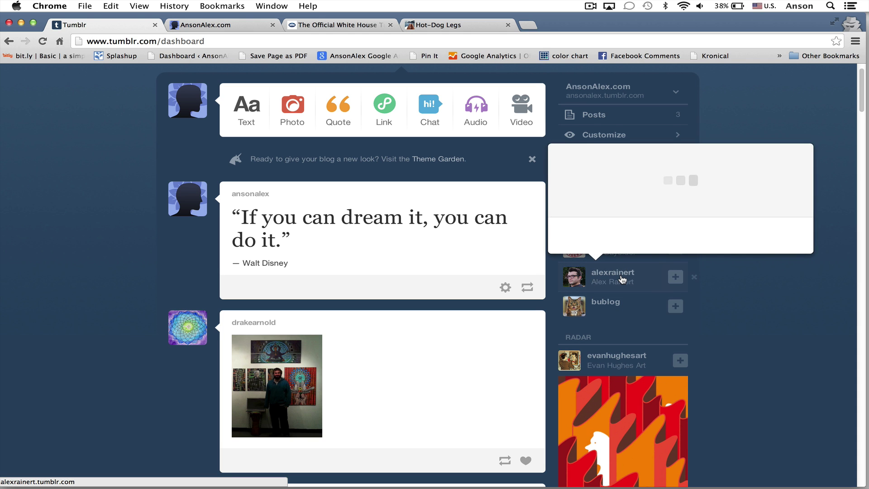
scroll(623, 278, "up", 1)
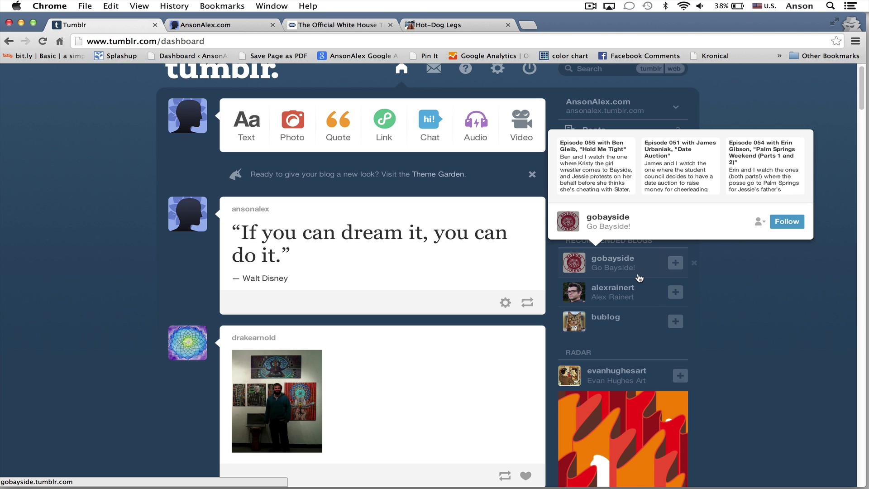
scroll(759, 330, "up", 1)
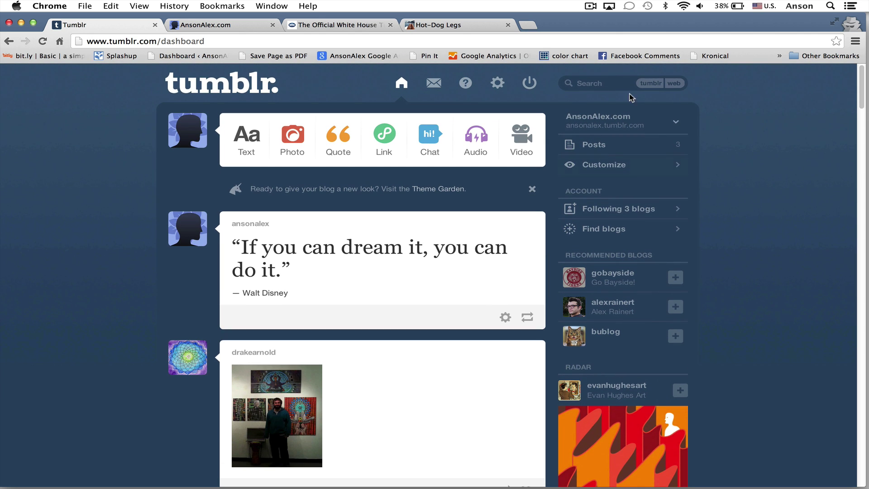
left_click(613, 81)
type("technology")
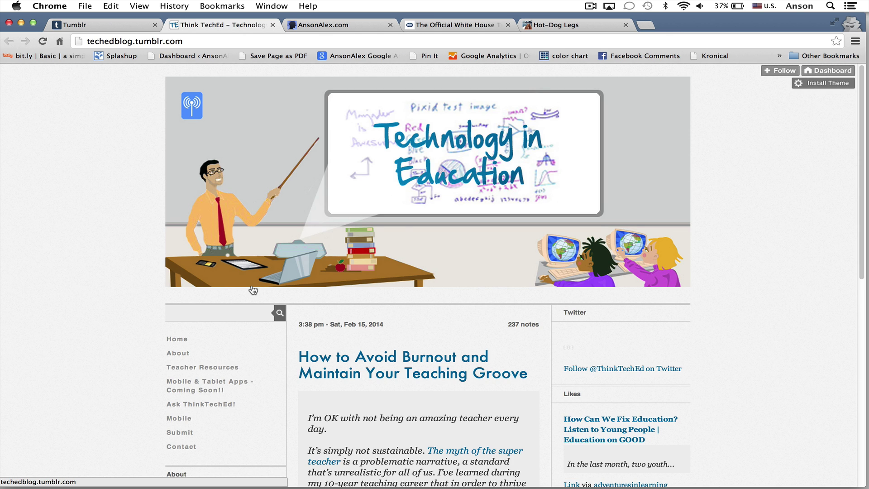
Go to the Think TechEd blog's second page of older posts from December 2013
scroll(397, 283, "down", 5)
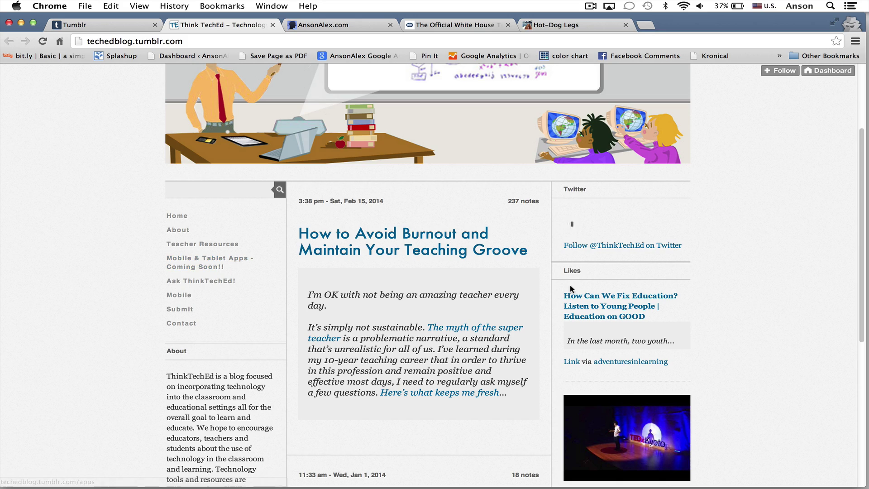
scroll(382, 297, "down", 10)
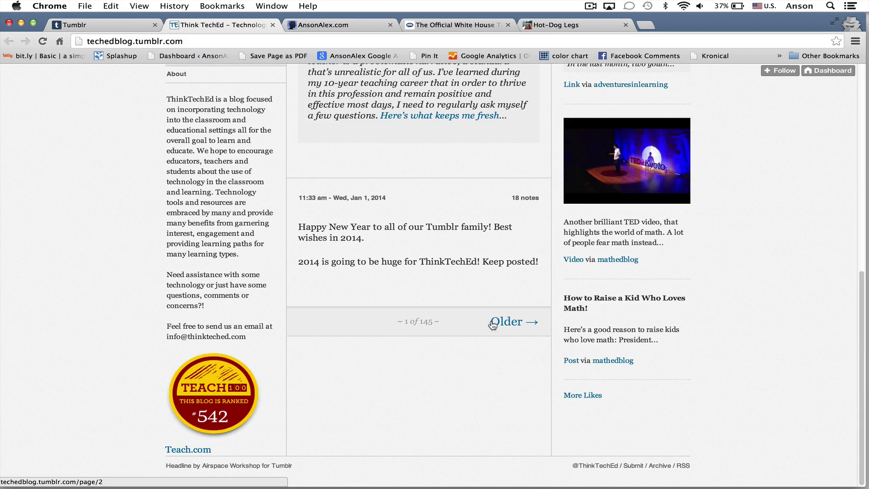
scroll(493, 324, "up", 15)
scroll(492, 324, "down", 15)
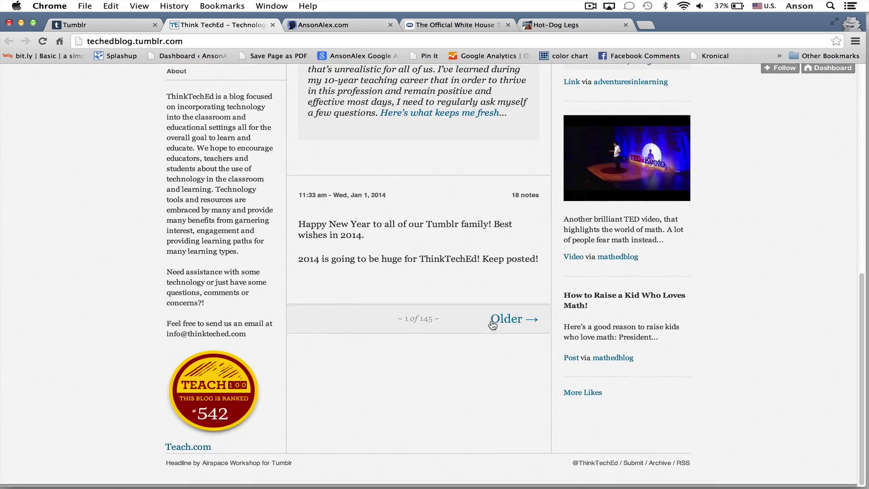
left_click(514, 323)
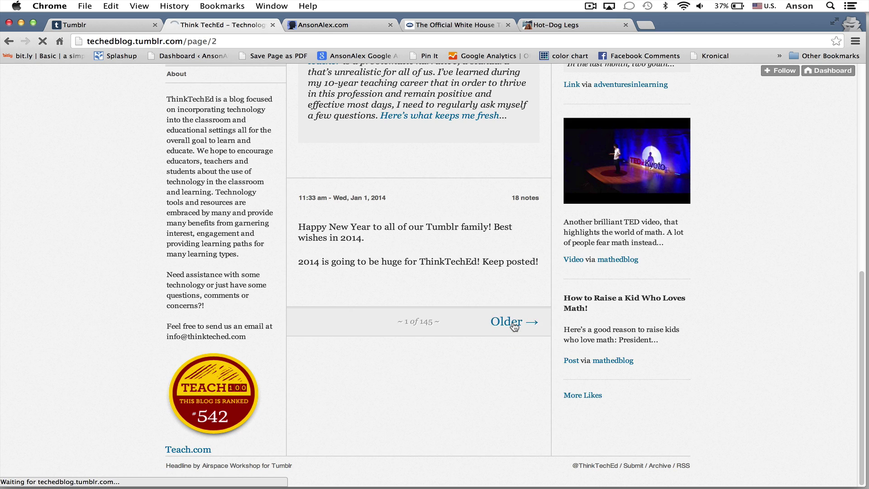
Follow the Think TechEd blog
scroll(514, 325, "down", 15)
scroll(514, 326, "up", 8)
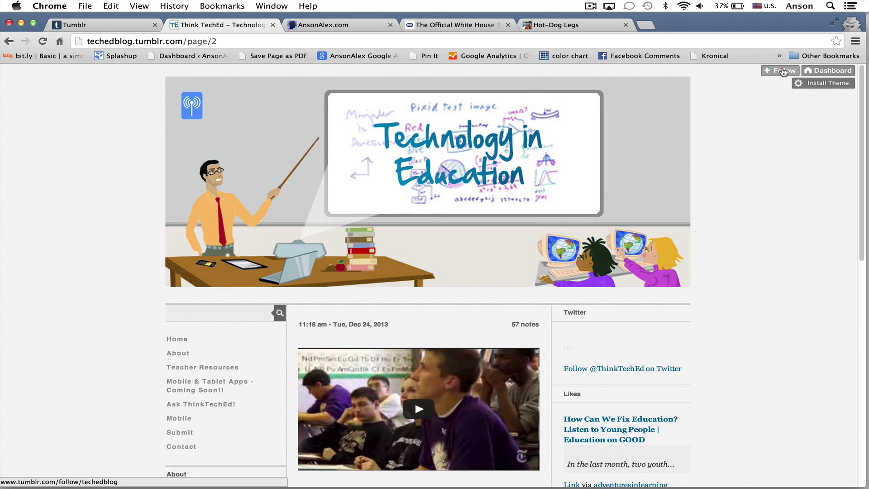
left_click(783, 72)
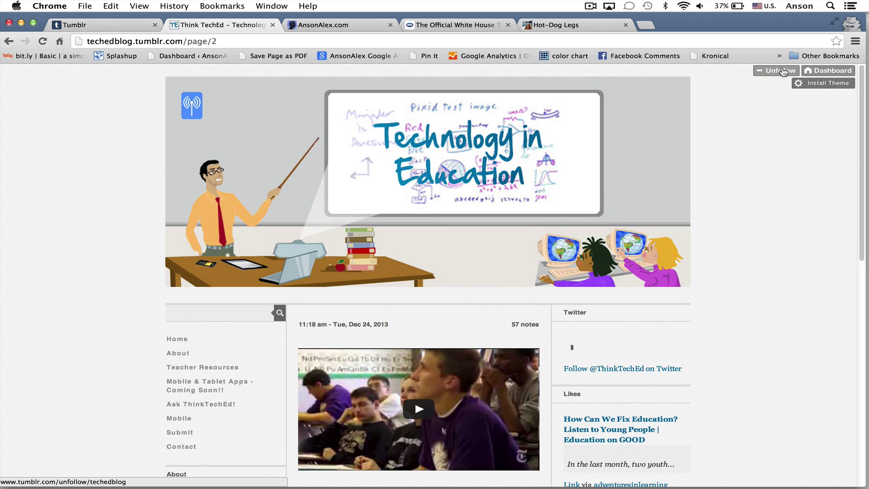
Reload the Tumblr dashboard, now following 4 blogs, and find the techedblog teacher burnout post
left_click(136, 25)
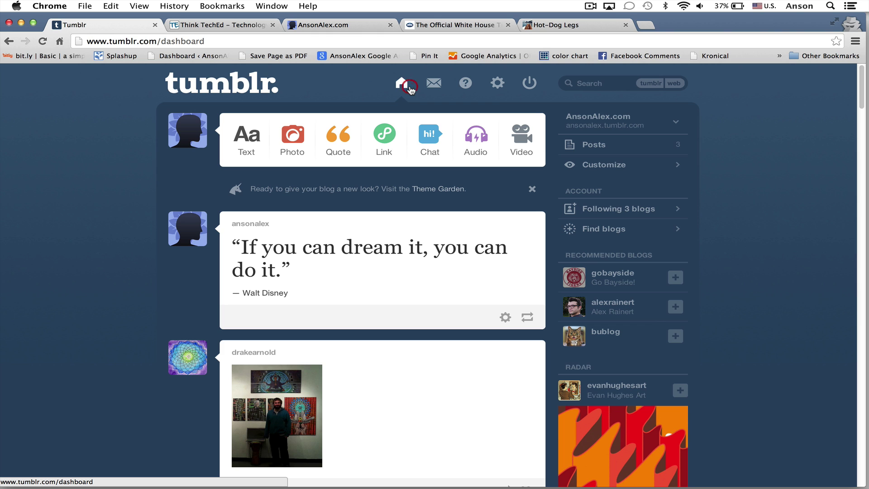
left_click(402, 86)
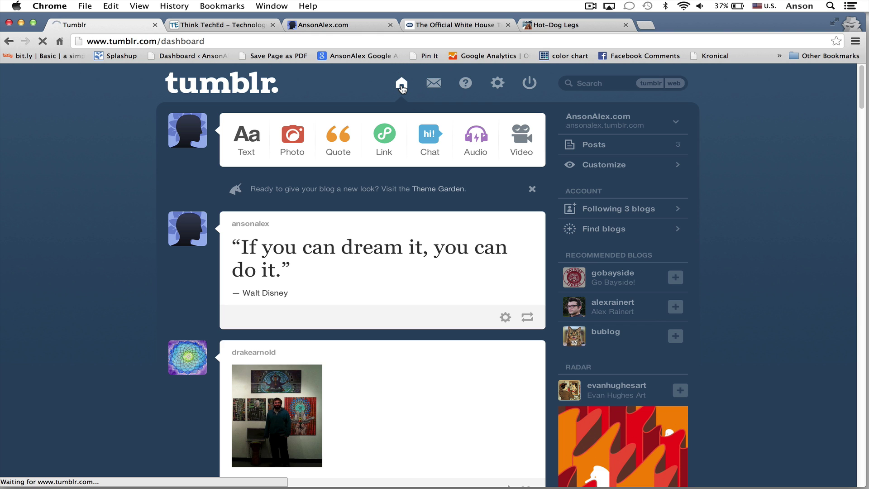
scroll(101, 292, "down", 4)
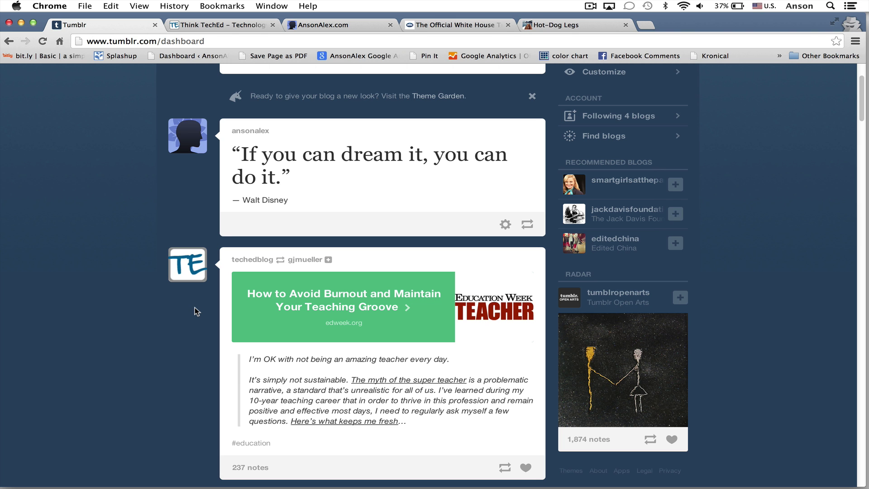
scroll(195, 308, "down", 1)
scroll(194, 308, "up", 5)
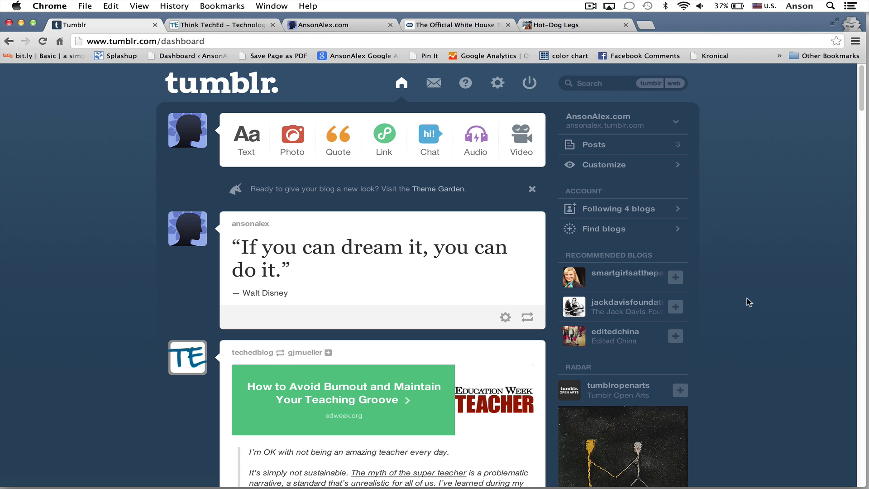
left_click(326, 26)
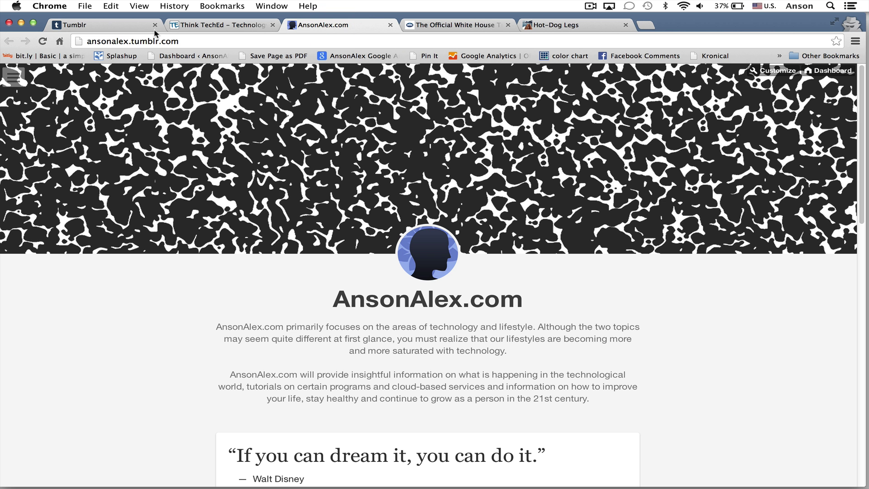
left_click(127, 27)
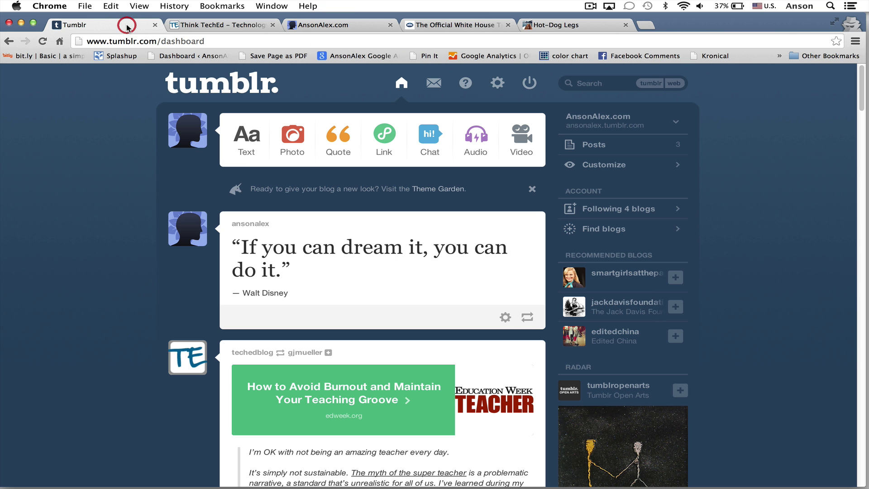